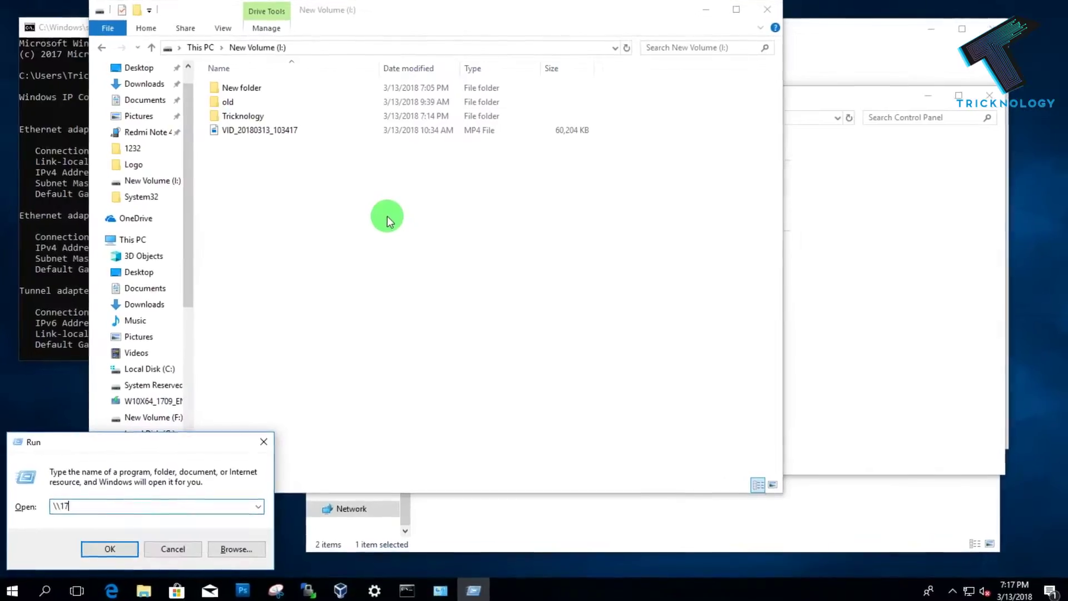
Reach \\192.168.0.102 from Run and open its shared Tricknology folder.
text(92.16)
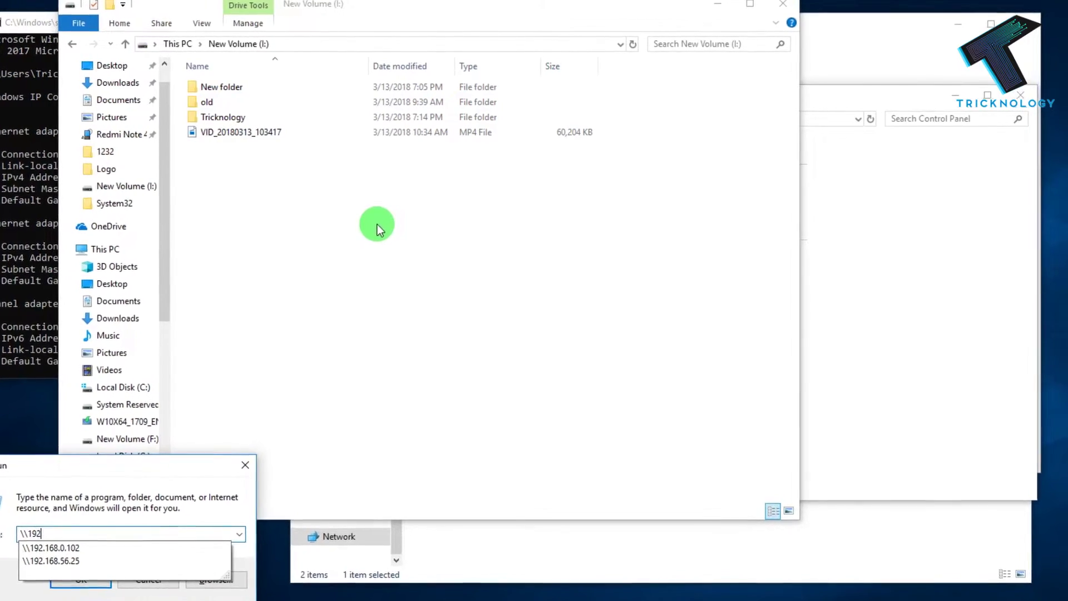
text(8.0.10)
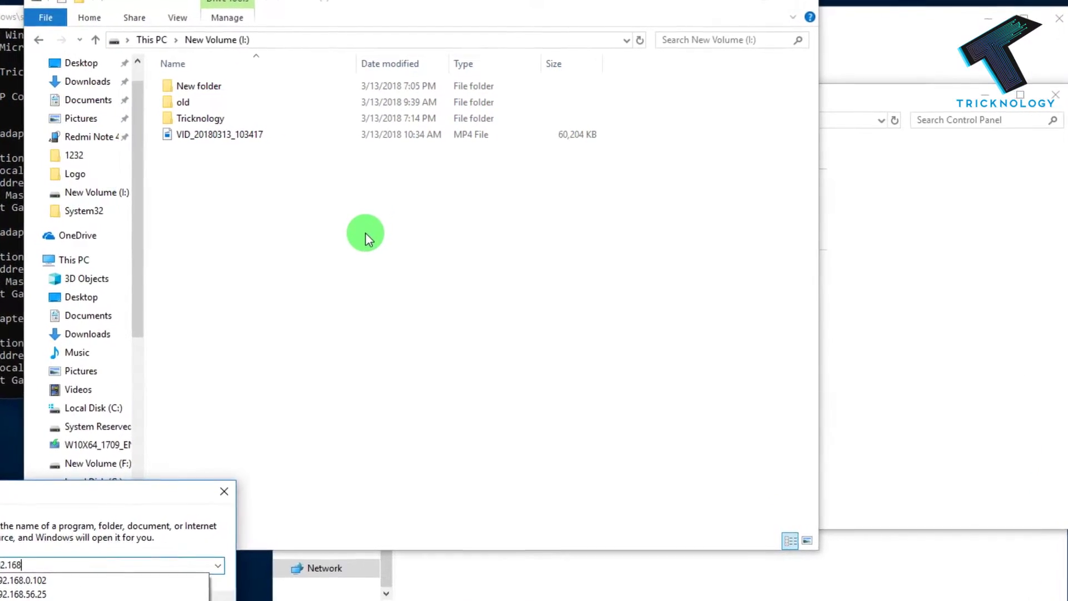
text(2)
key(Return)
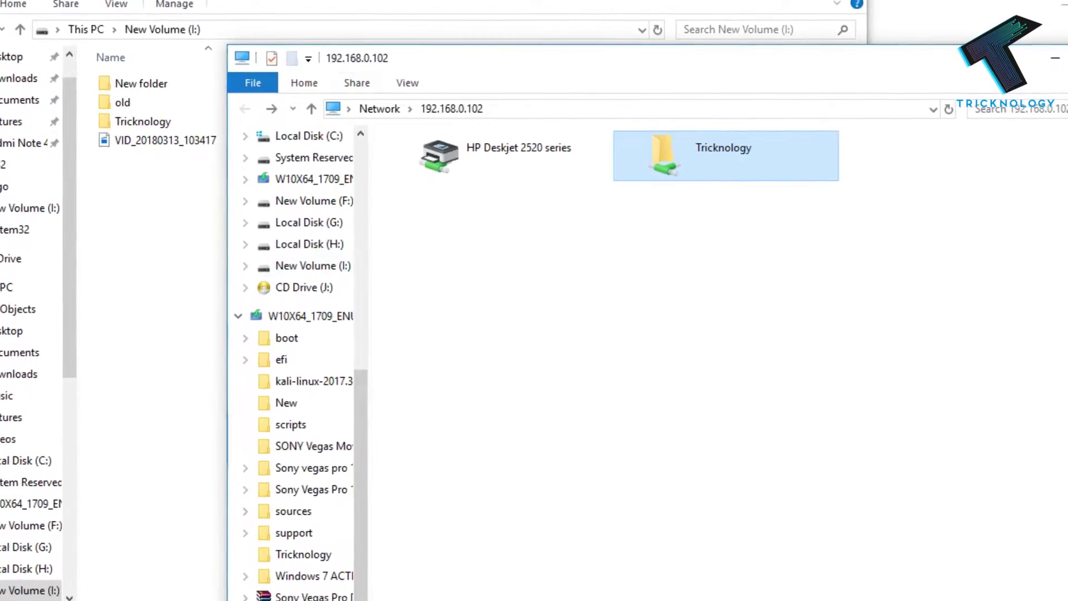
double_click(670, 169)
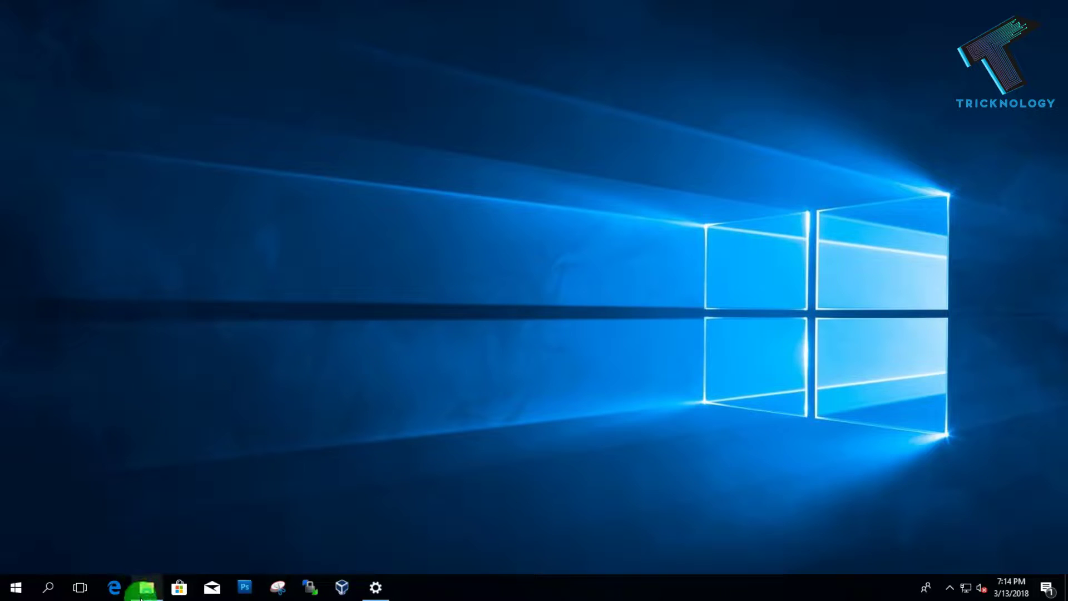
Create a new folder named Tricknology on New Volume (I:).
click(145, 588)
right_click(289, 173)
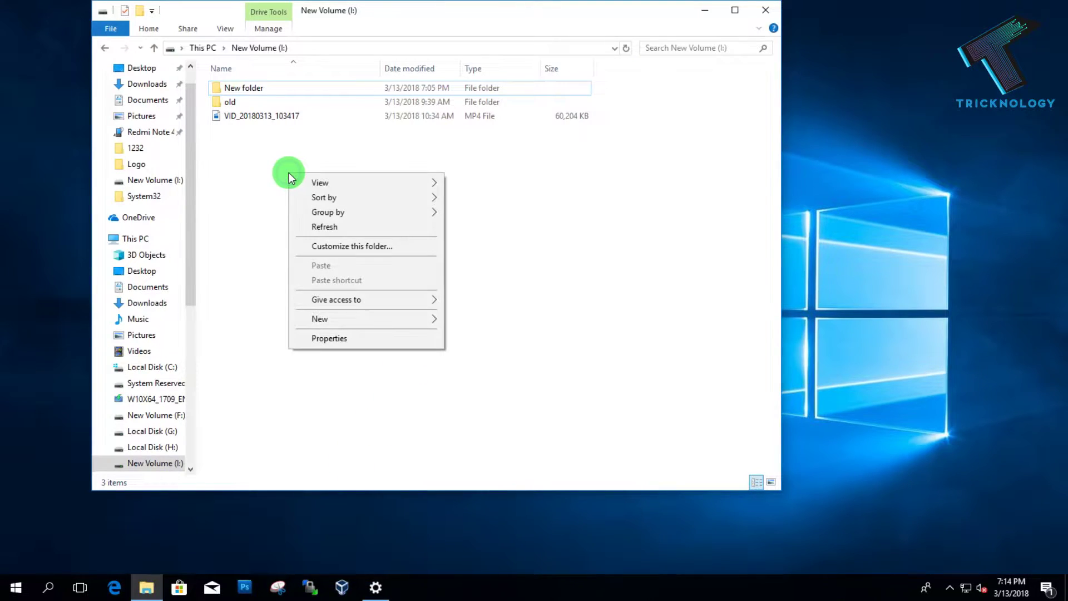
click(161, 472)
right_click(330, 169)
mouse_move(436, 315)
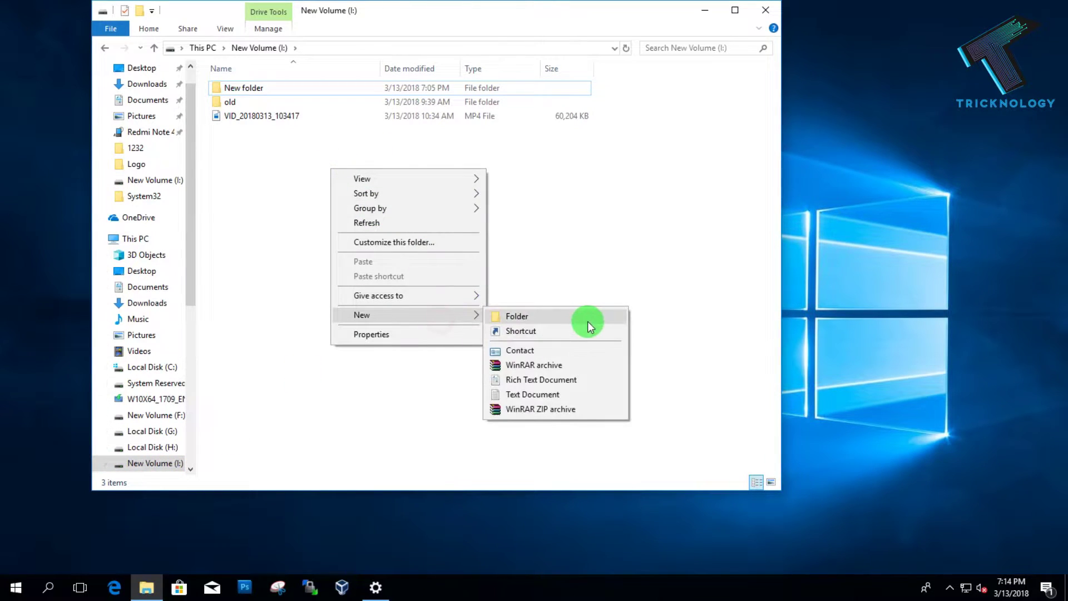
click(590, 327)
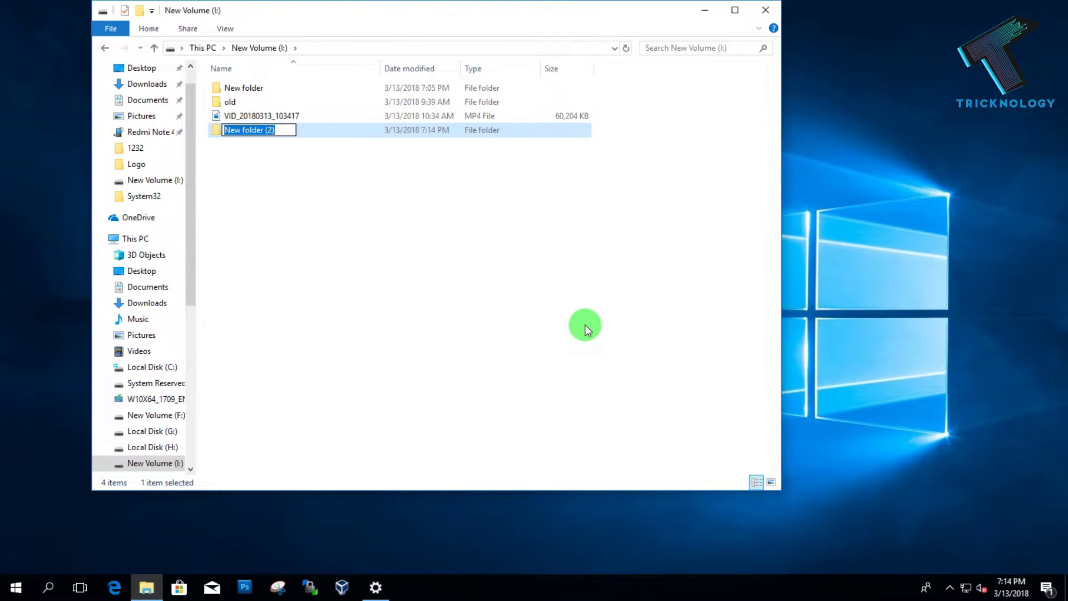
text(Tricknology)
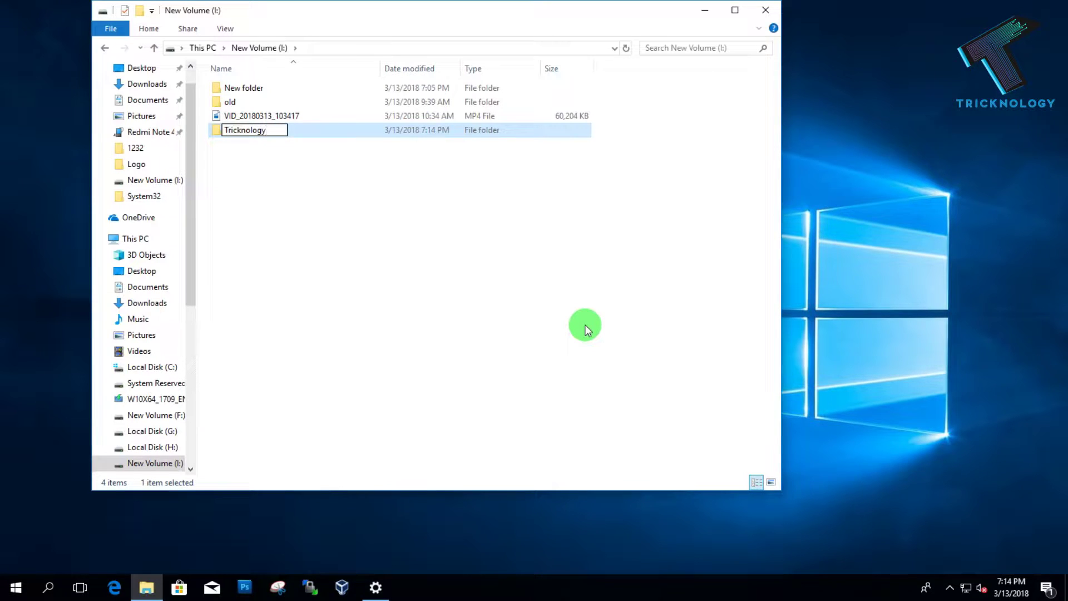
click(585, 329)
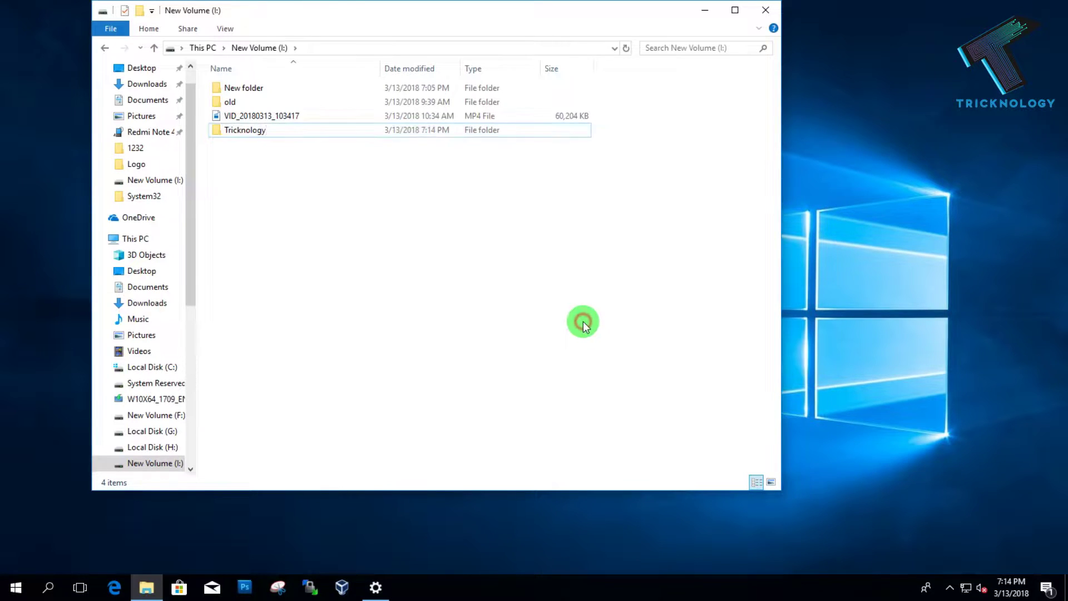
click(266, 136)
right_click(261, 130)
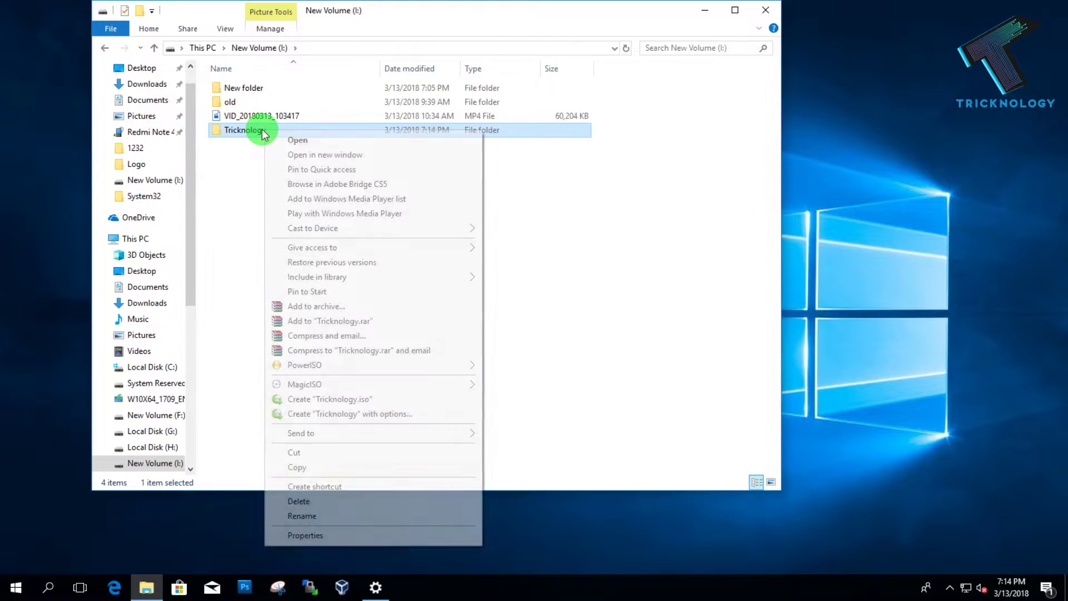
From Tricknology's Properties Sharing tab, bring up the Network access sharing window.
click(322, 536)
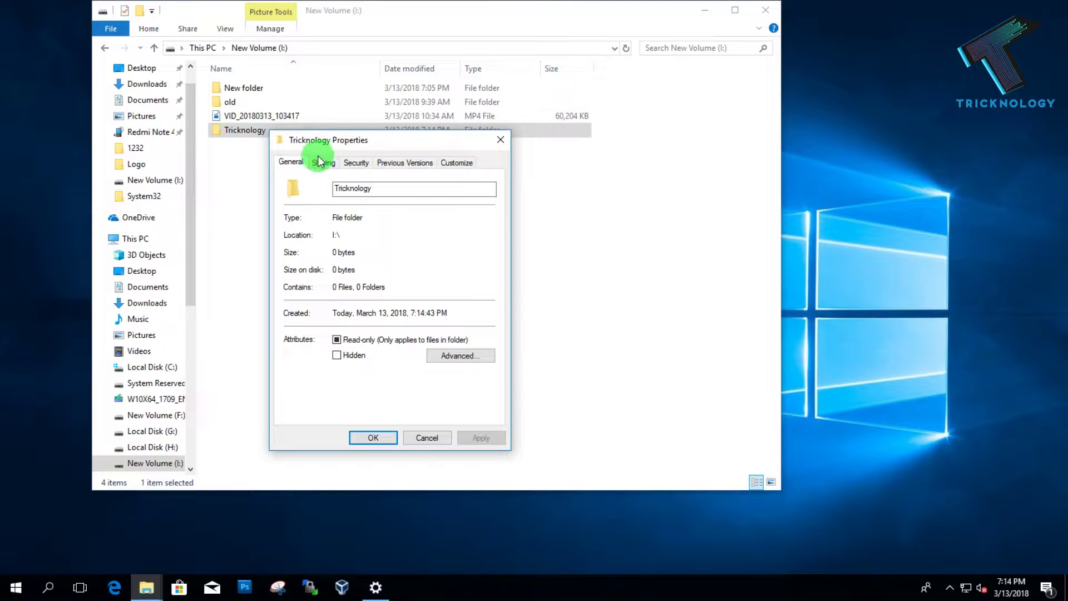
click(318, 166)
drag(338, 146, 387, 110)
click(358, 215)
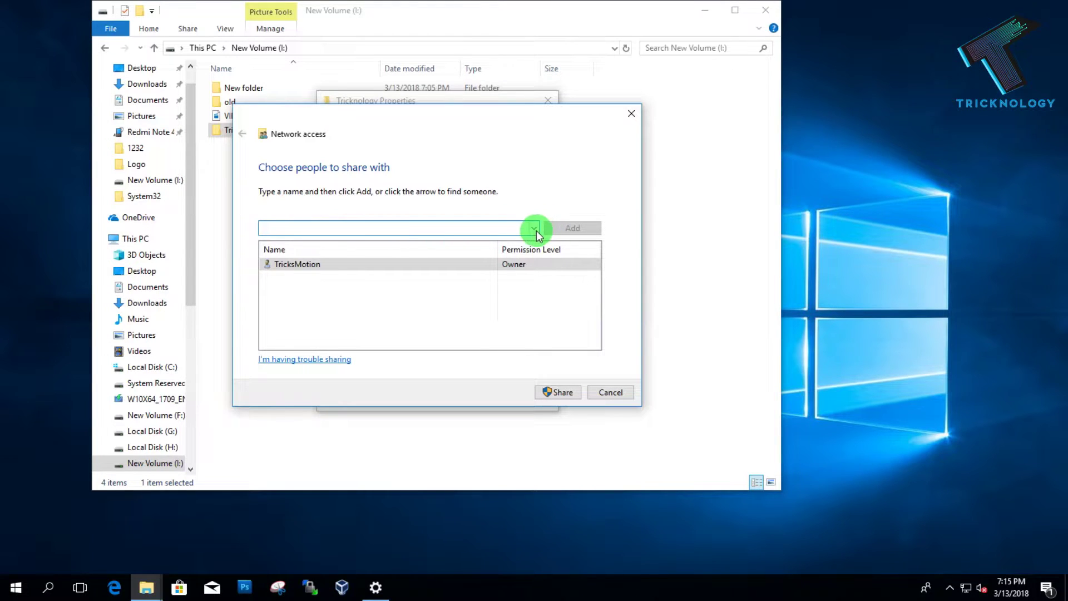
Add Everyone to the Tricknology sharing list with Read/Write permission.
click(535, 230)
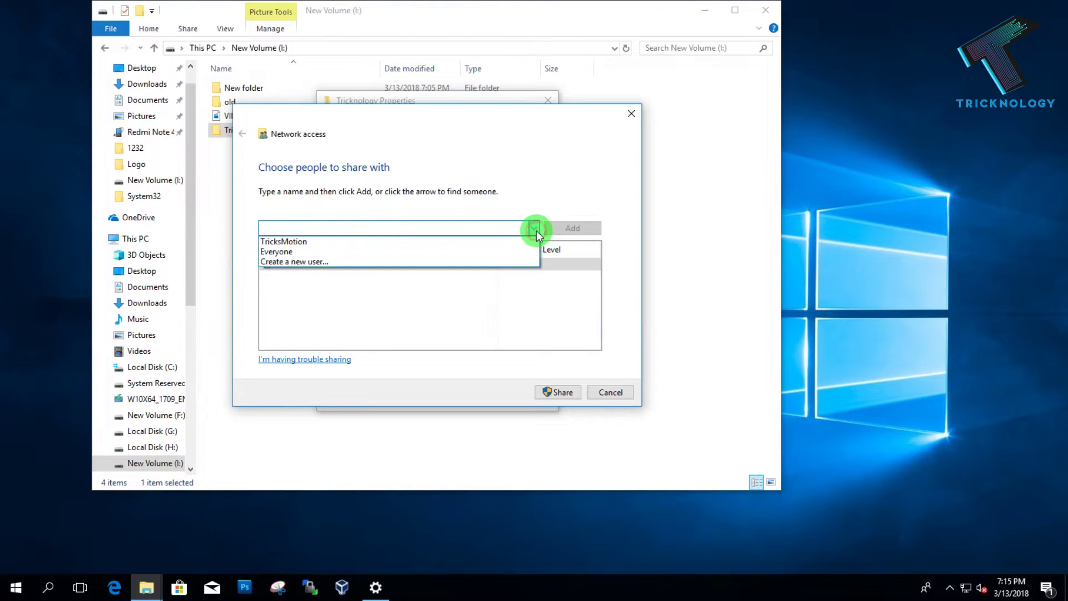
click(328, 251)
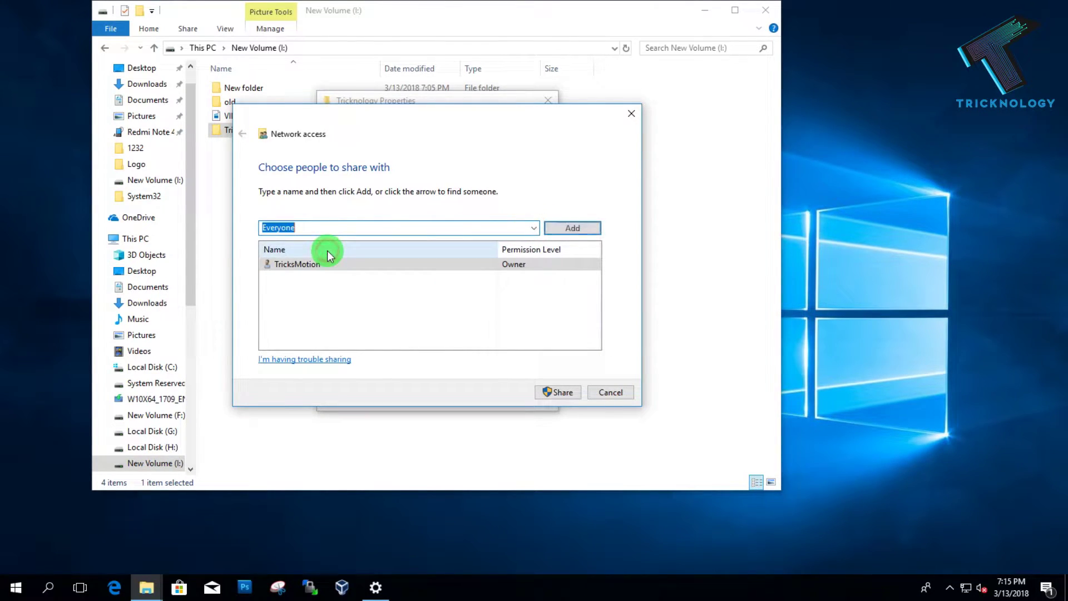
click(570, 229)
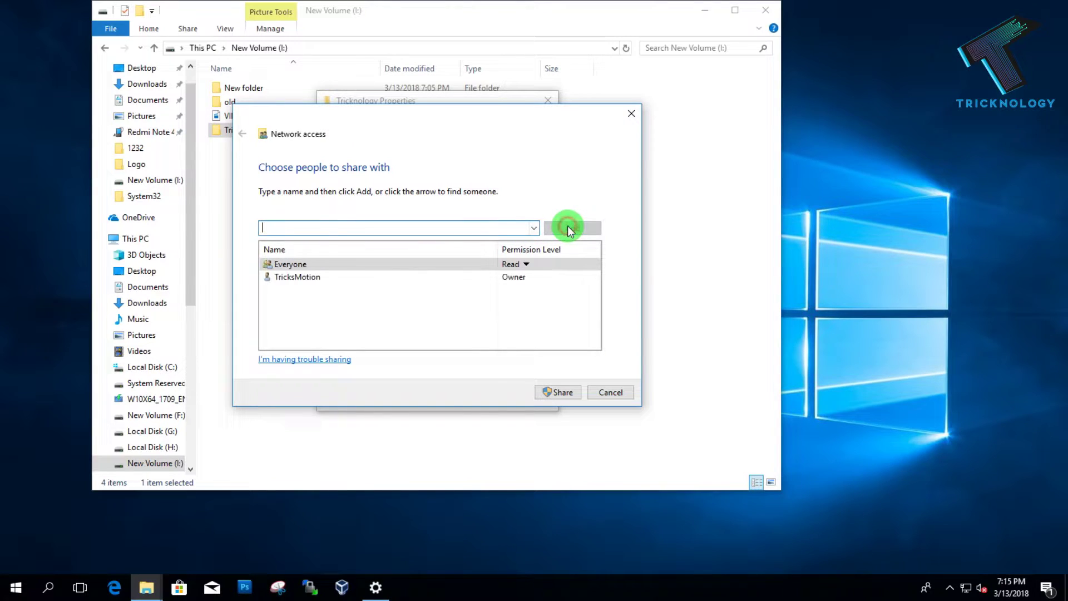
click(526, 264)
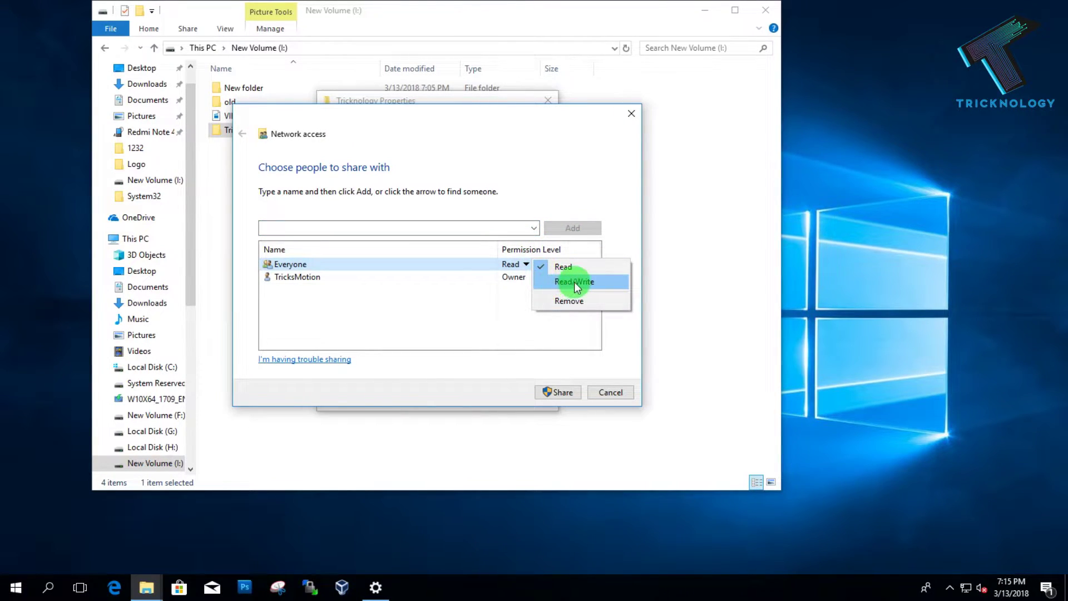
click(576, 282)
click(550, 265)
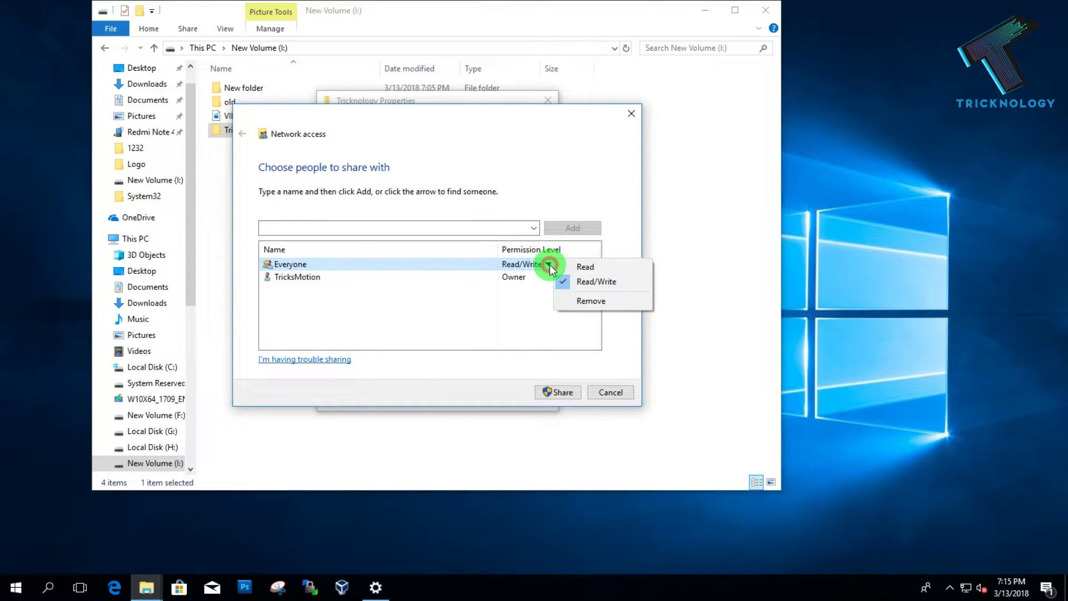
click(590, 269)
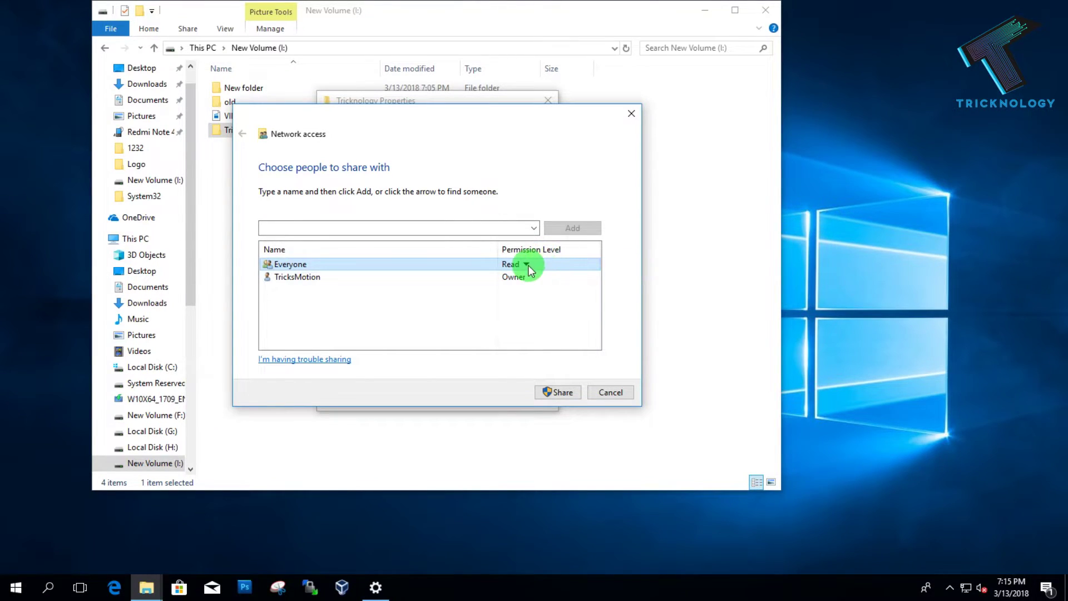
click(525, 265)
click(573, 281)
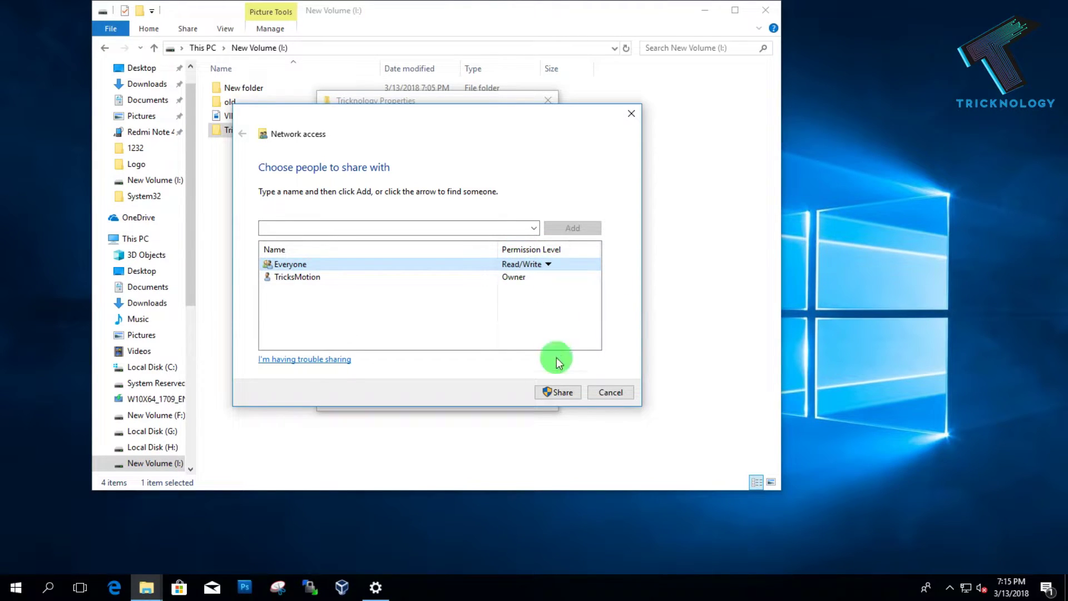
Share the folder, turning on network discovery for public networks, and close Properties.
click(562, 392)
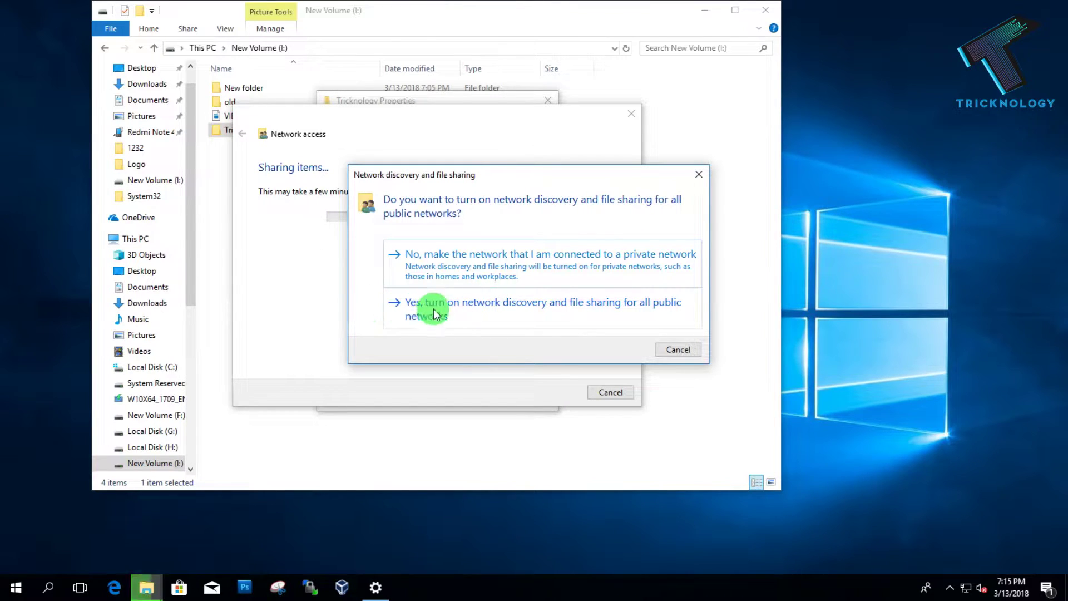
click(589, 321)
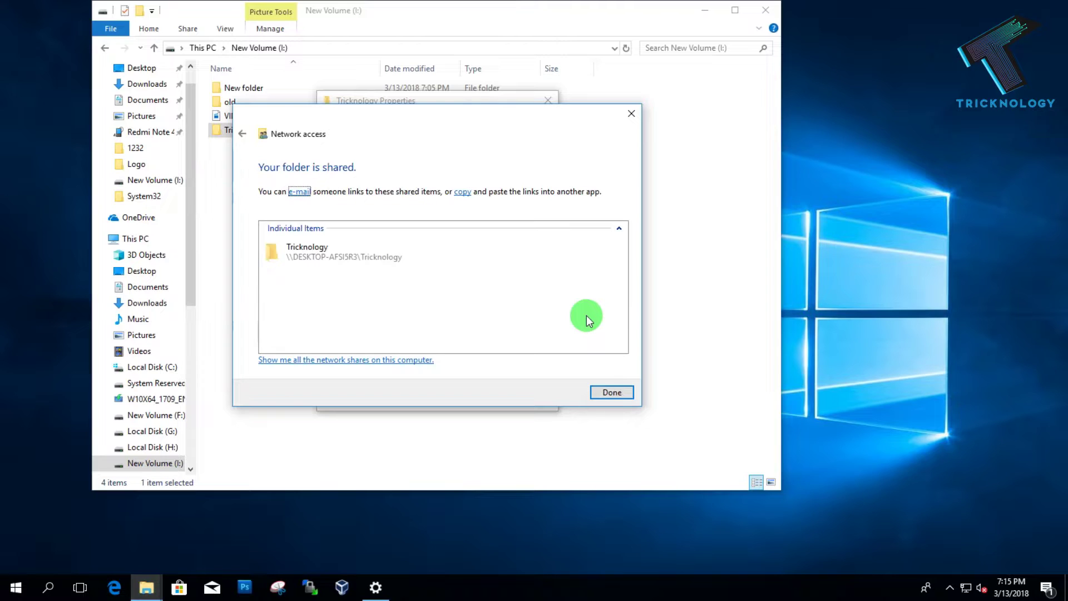
click(612, 392)
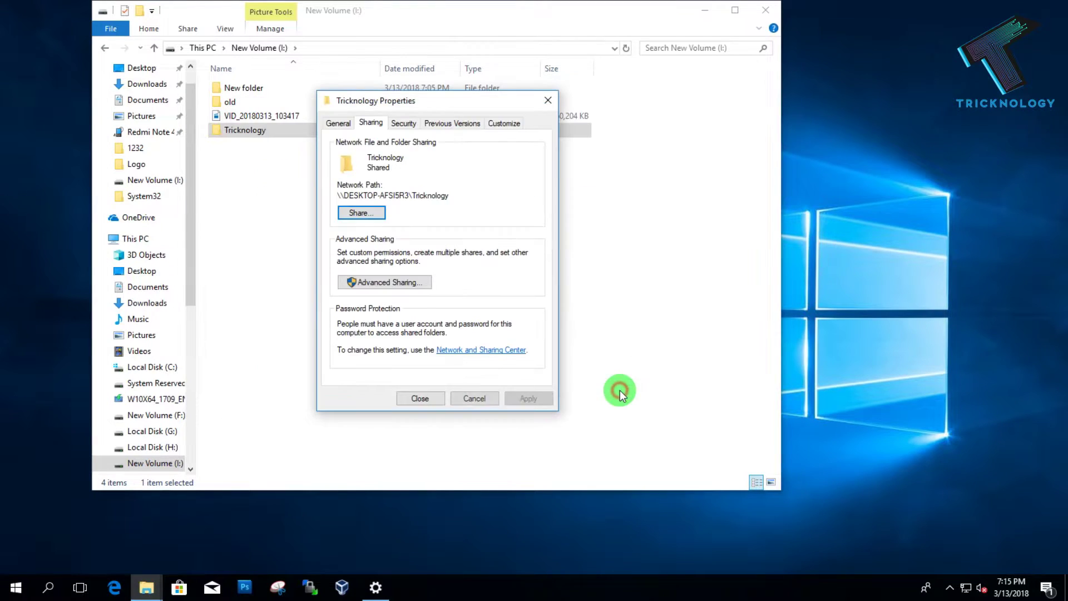
click(411, 398)
right_click(378, 201)
Refresh the New Volume (I:) listing and launch Command Prompt via cmd in Run.
click(409, 254)
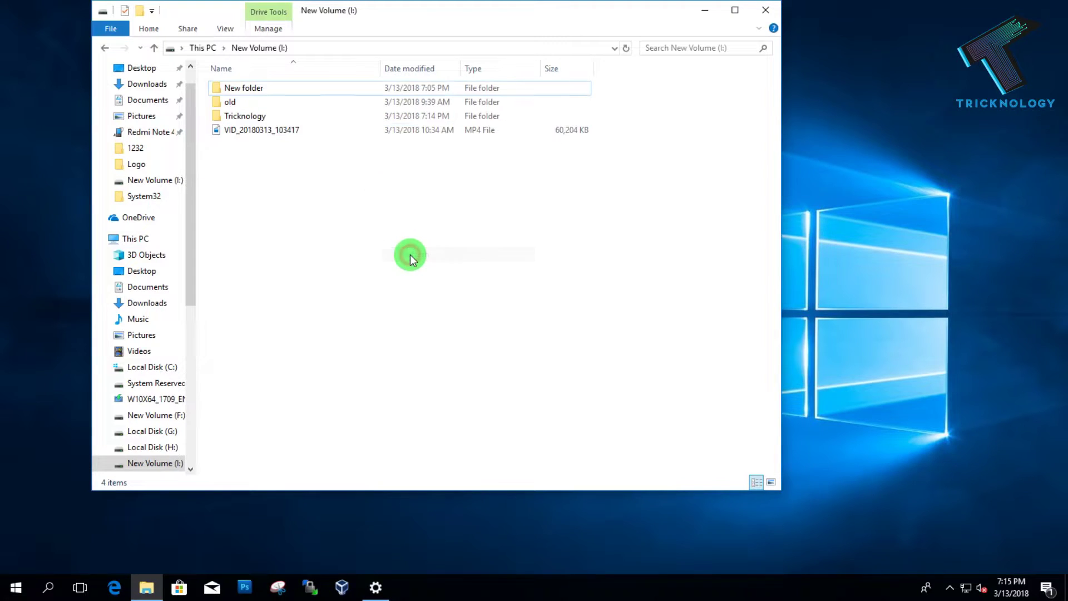
key(super+r)
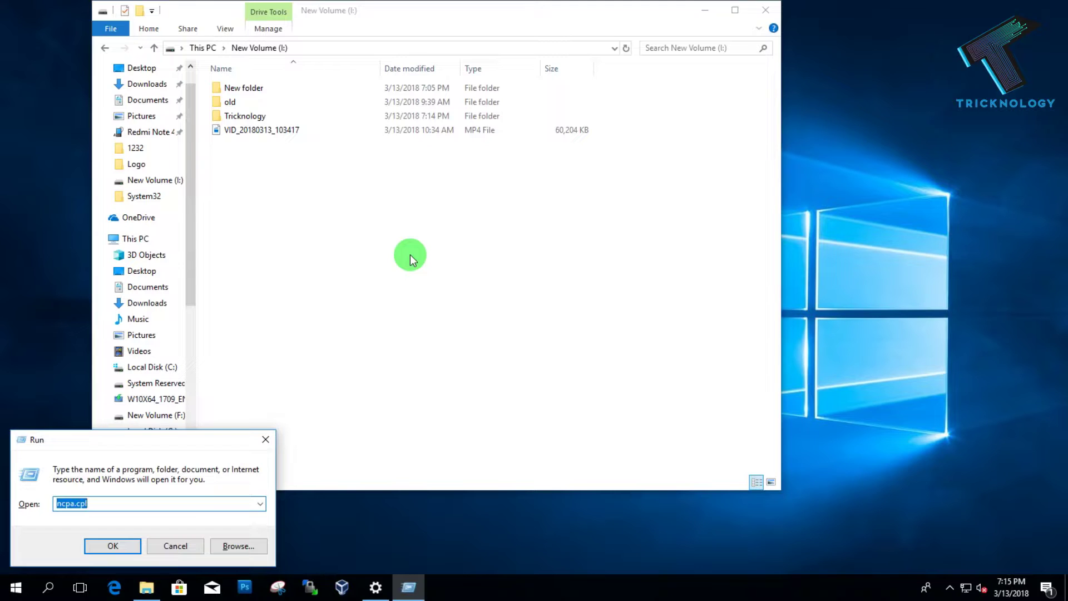
text(cmd)
key(Return)
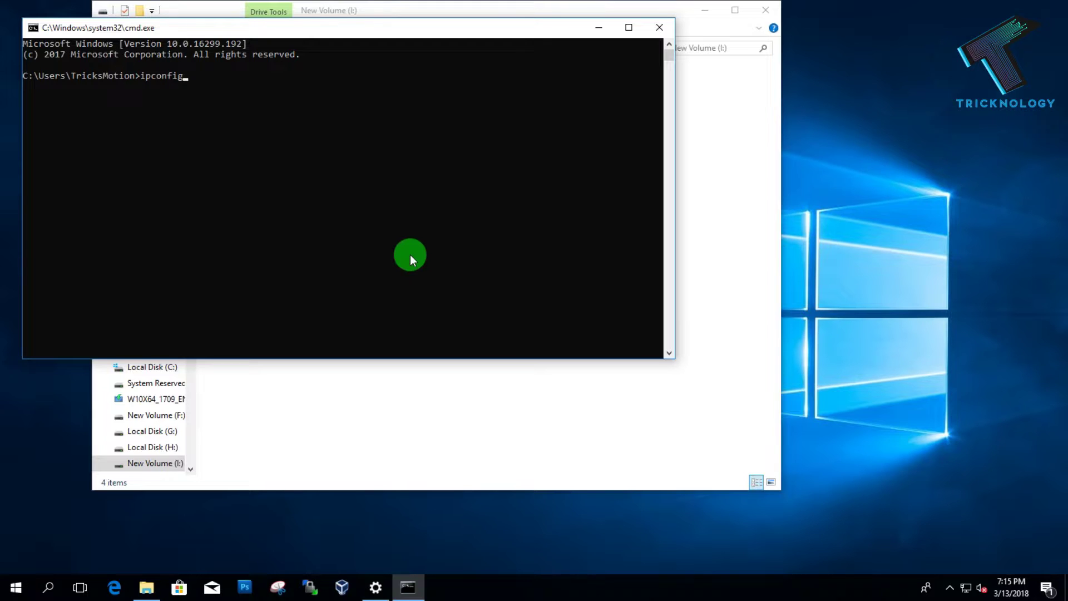
Run ipconfig to read the Ethernet IPv4 address 192.168.0.102.
key(Return)
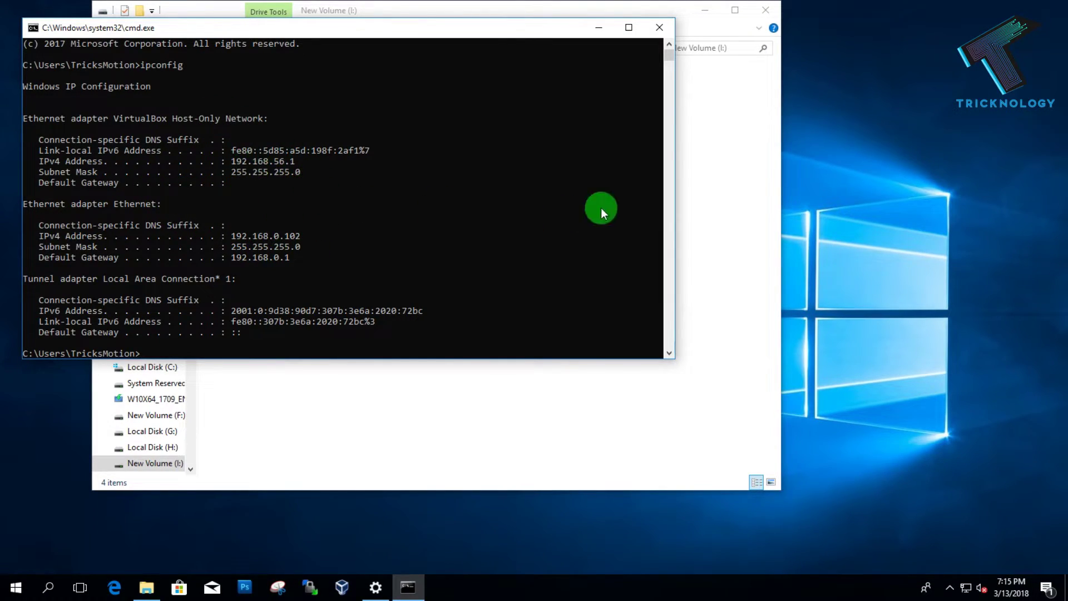
click(667, 59)
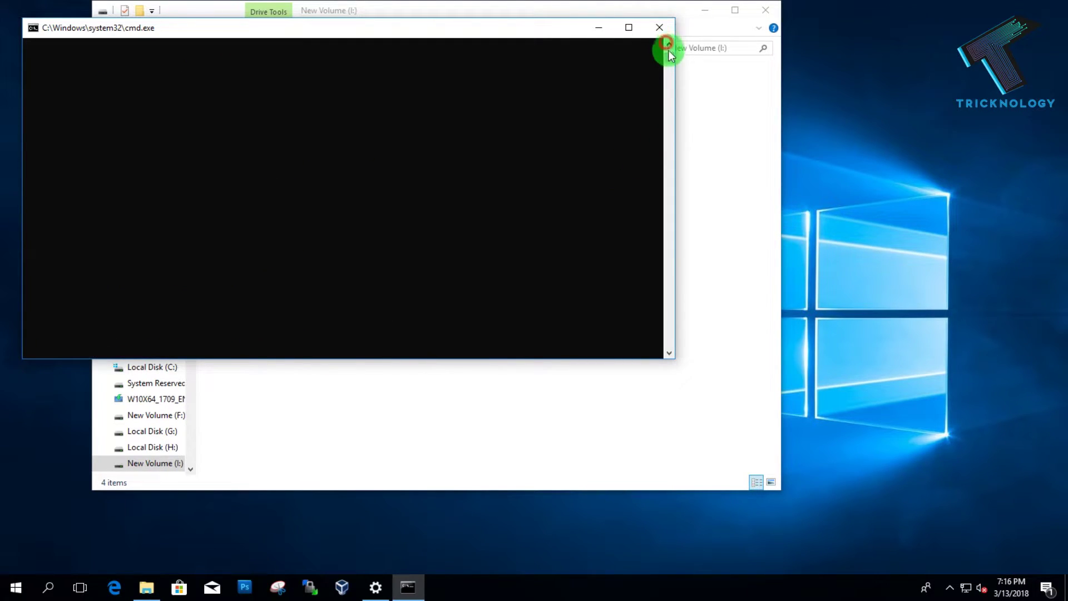
click(666, 43)
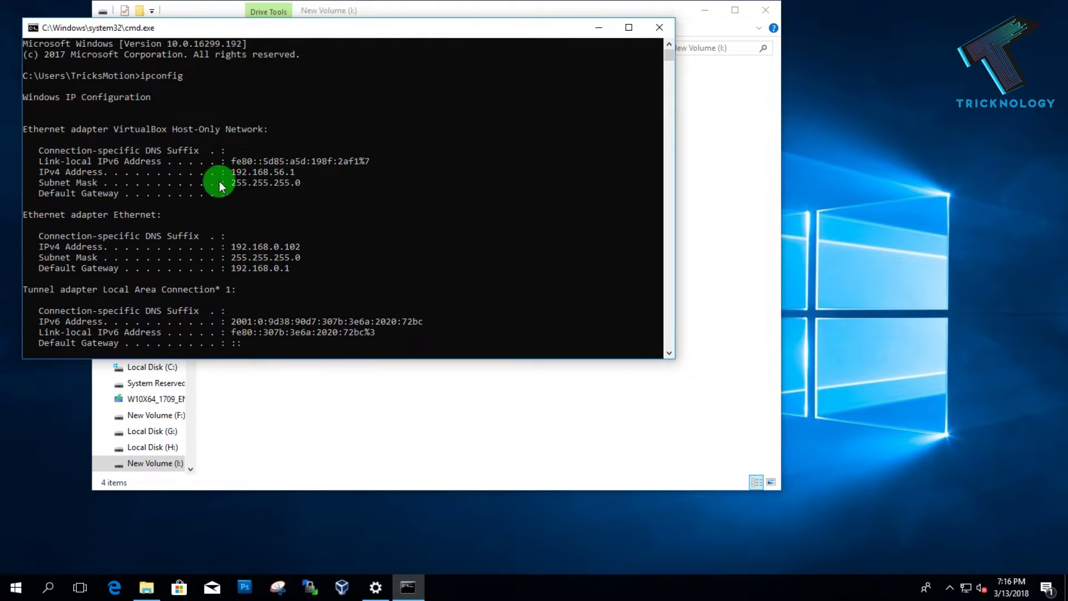
click(215, 237)
Open \\192.168.0.102 from Run using the autocomplete suggestion.
key(super+r)
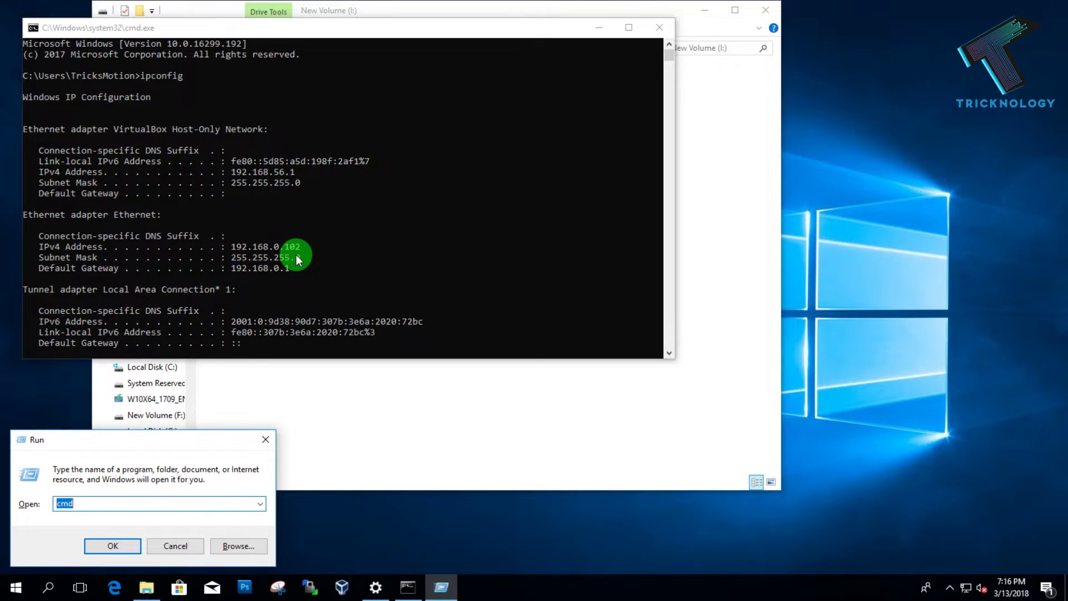
text(\\192)
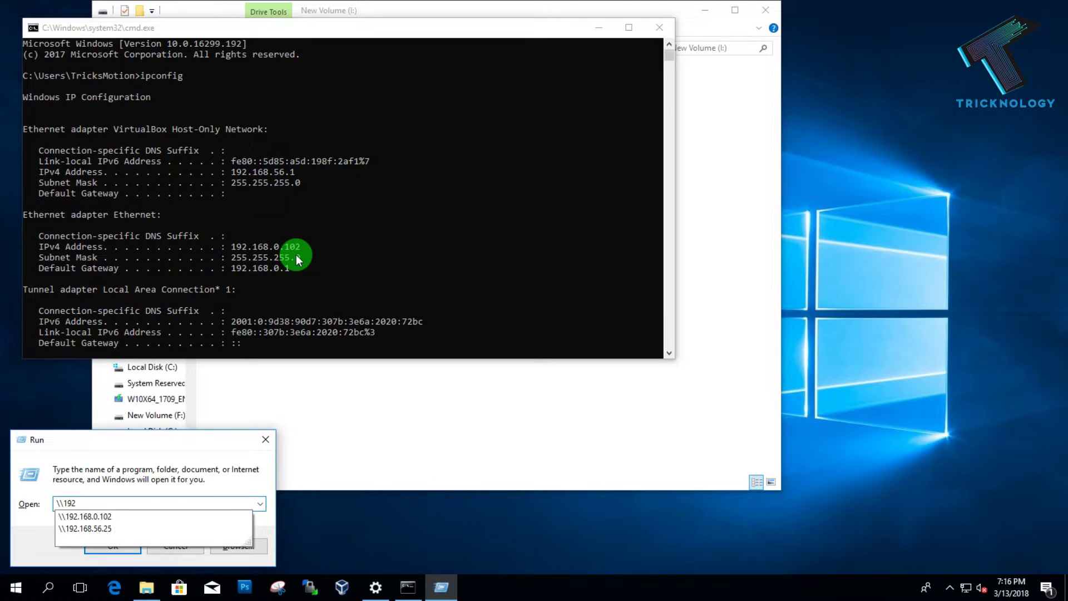
key(Down)
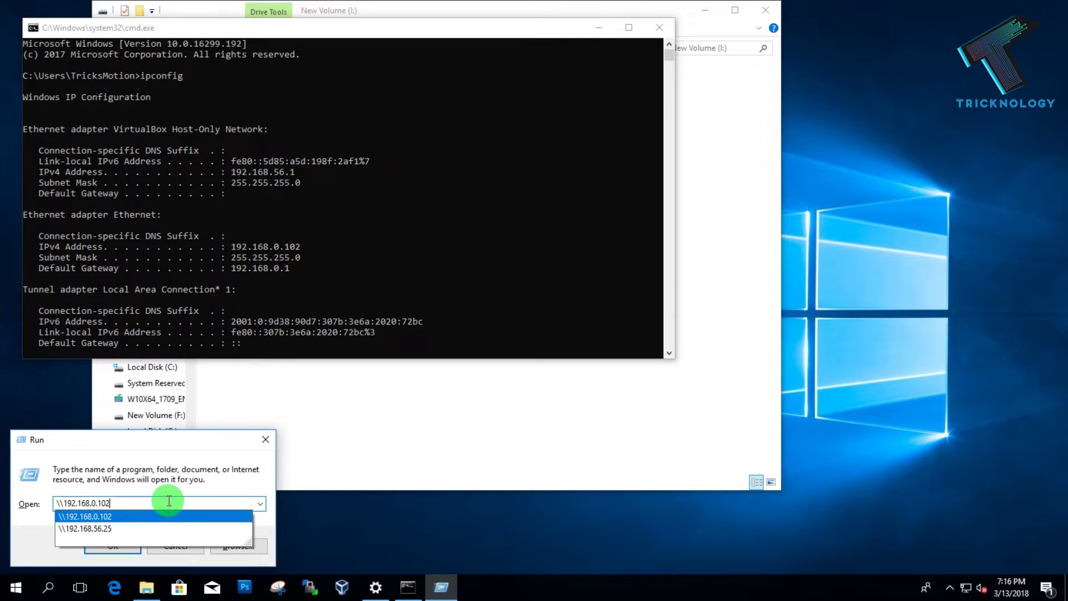
click(22, 549)
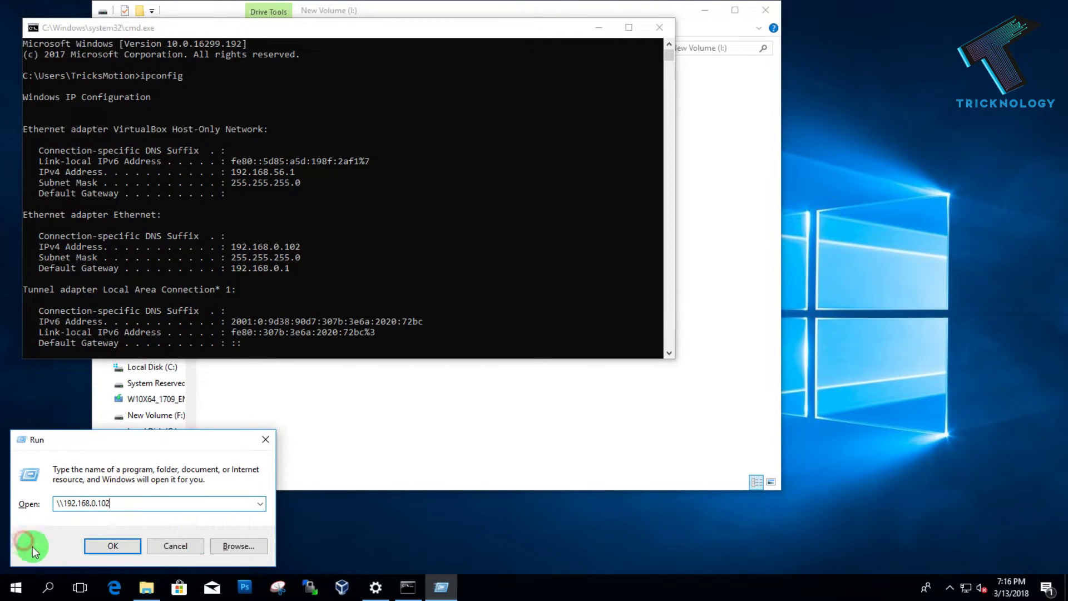
click(111, 546)
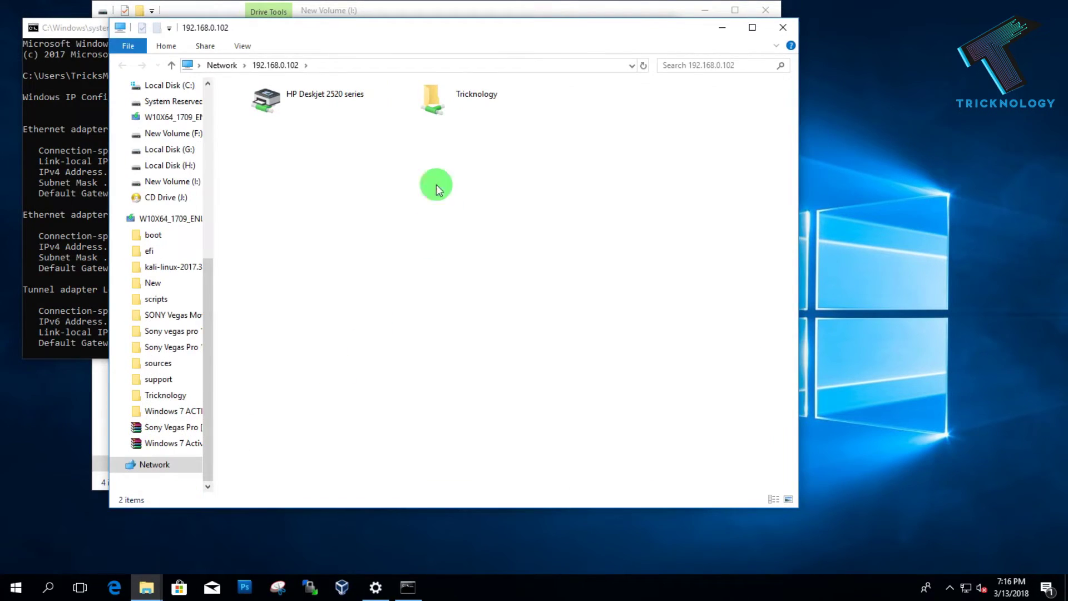
double_click(475, 112)
drag(473, 30, 535, 62)
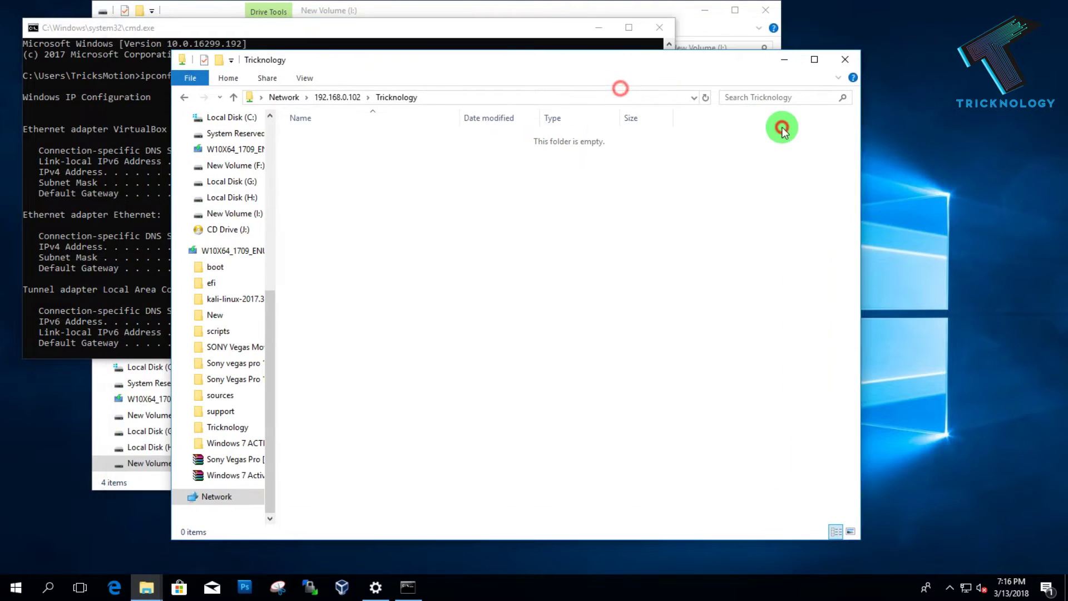
click(184, 97)
click(390, 149)
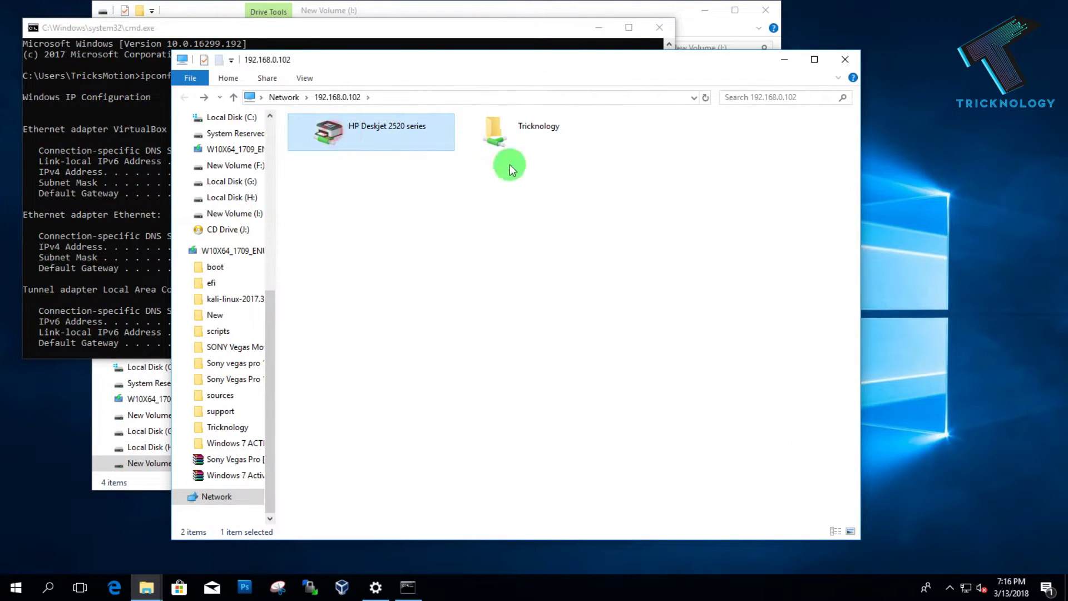
double_click(533, 146)
drag(539, 62, 627, 69)
click(392, 118)
key(alt+Left)
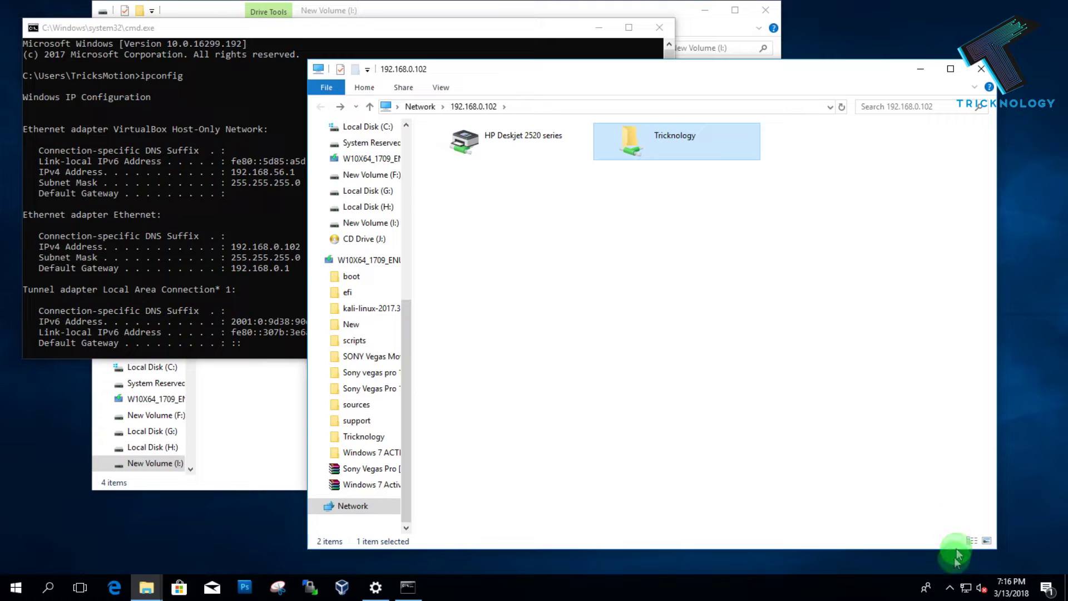
Reach Network and Sharing Center through the tray icon's Network & Internet settings.
right_click(966, 591)
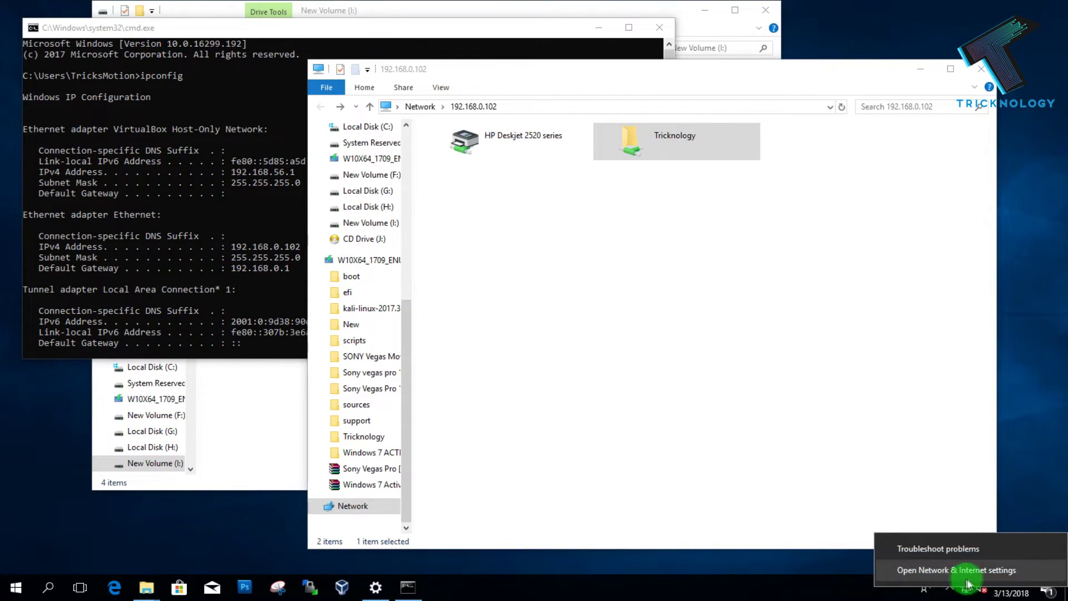
click(987, 573)
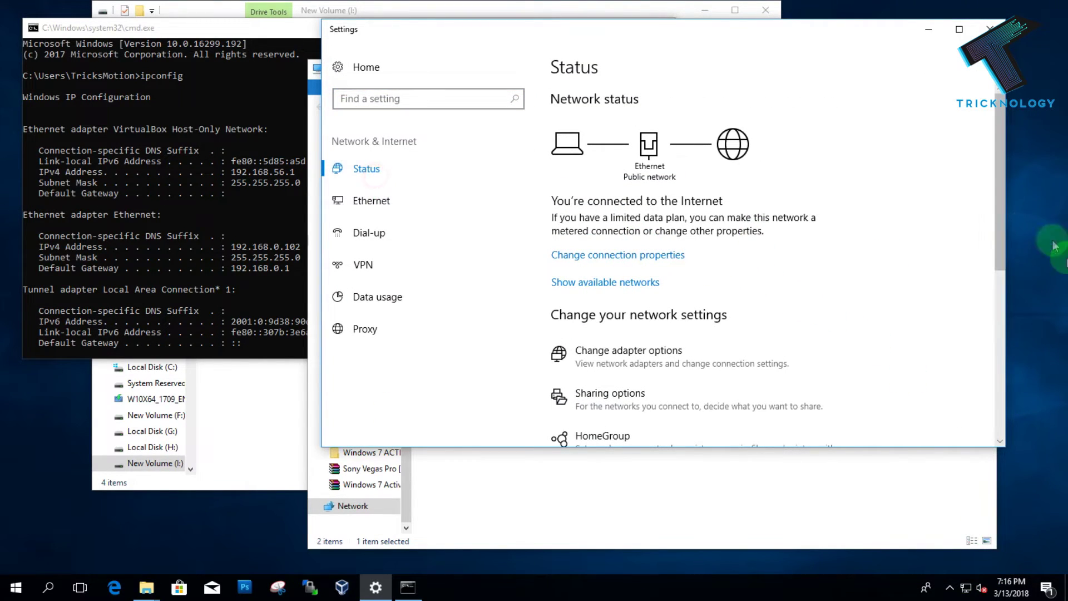
drag(996, 174, 995, 298)
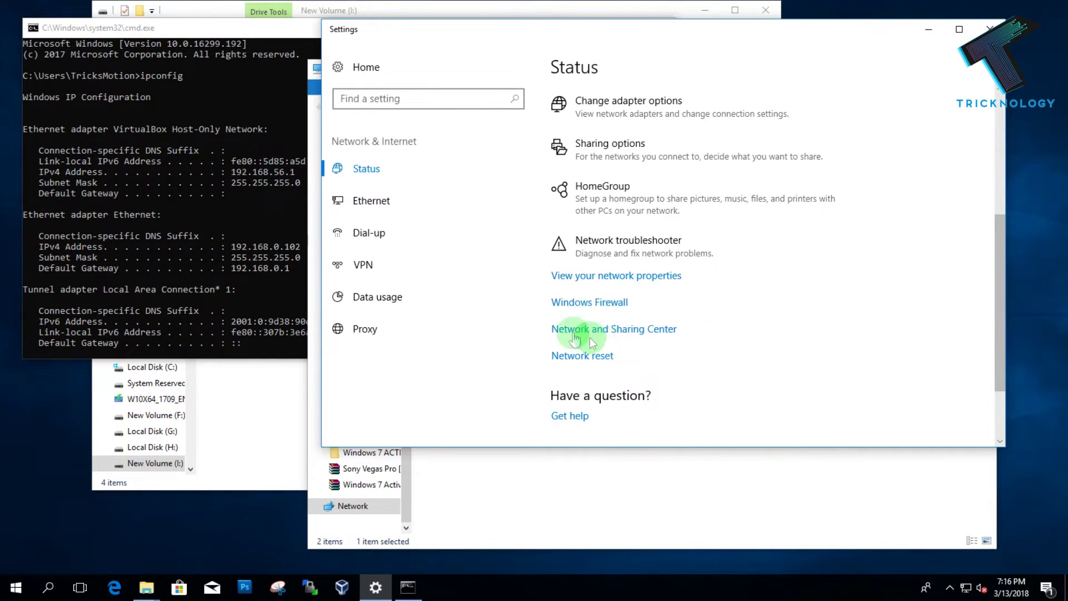
click(648, 334)
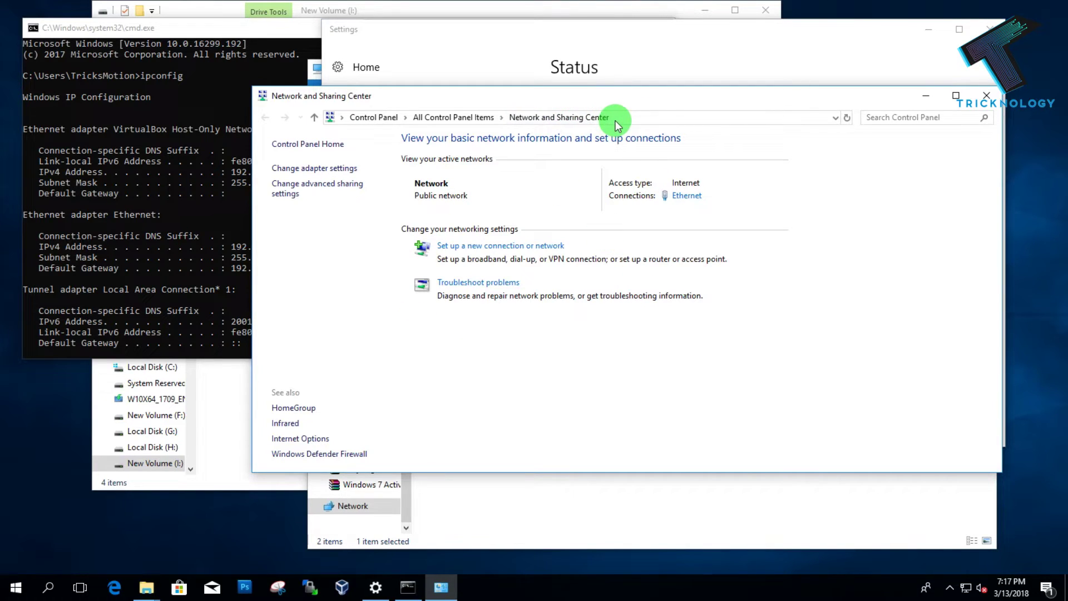
Launch Control Panel from Run using the control panel suggestion.
key(super+r)
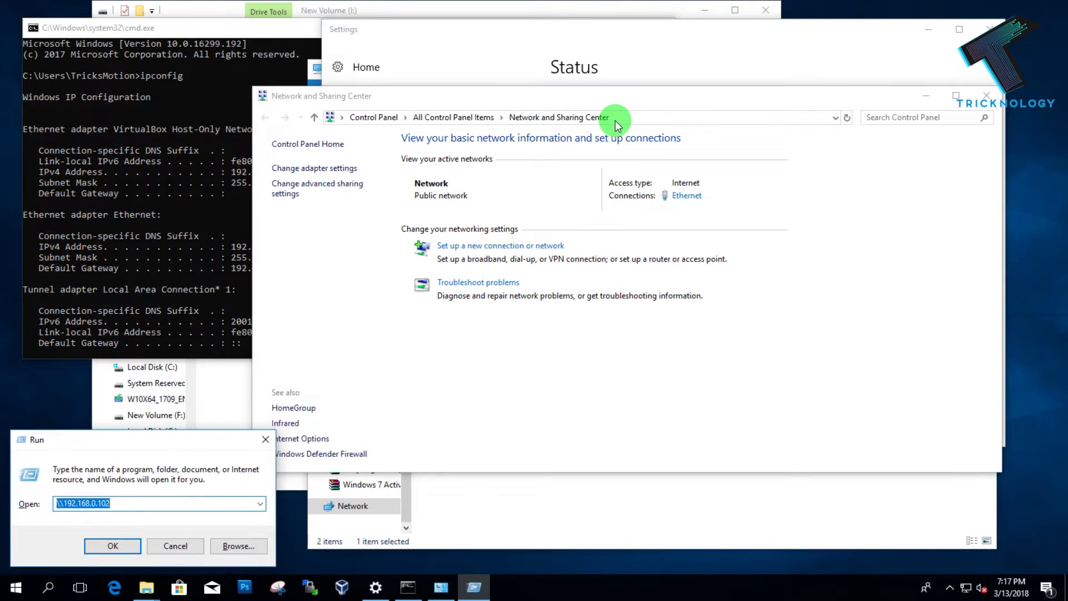
text(config)
key(BackSpace)
key(BackSpace)
key(BackSpace)
key(Down)
key(Return)
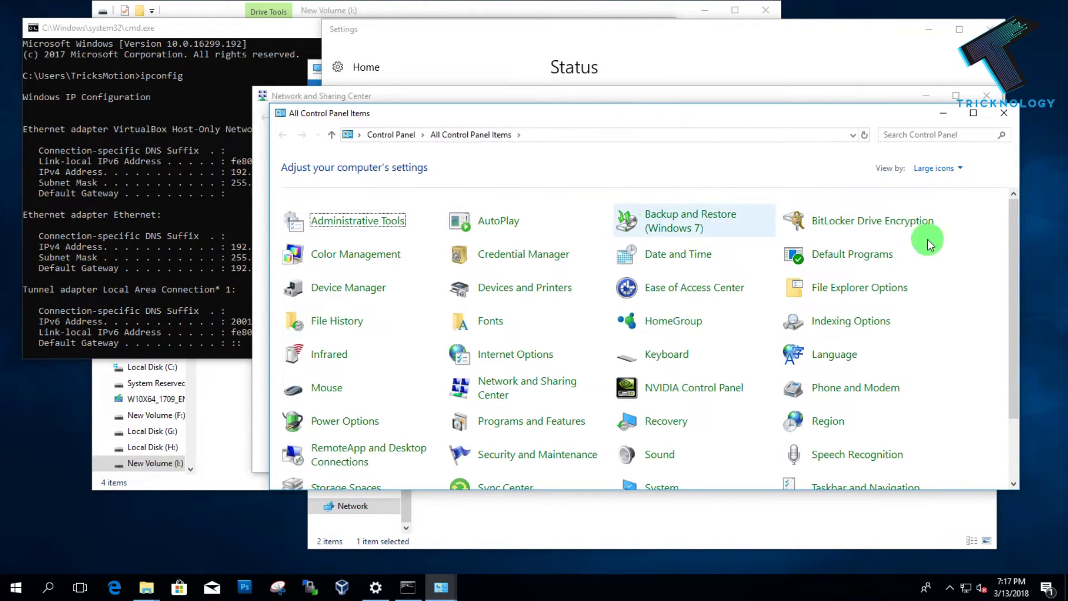
Switch Control Panel to Category view and open Network and Internet > Network and Sharing Center.
click(937, 168)
click(926, 185)
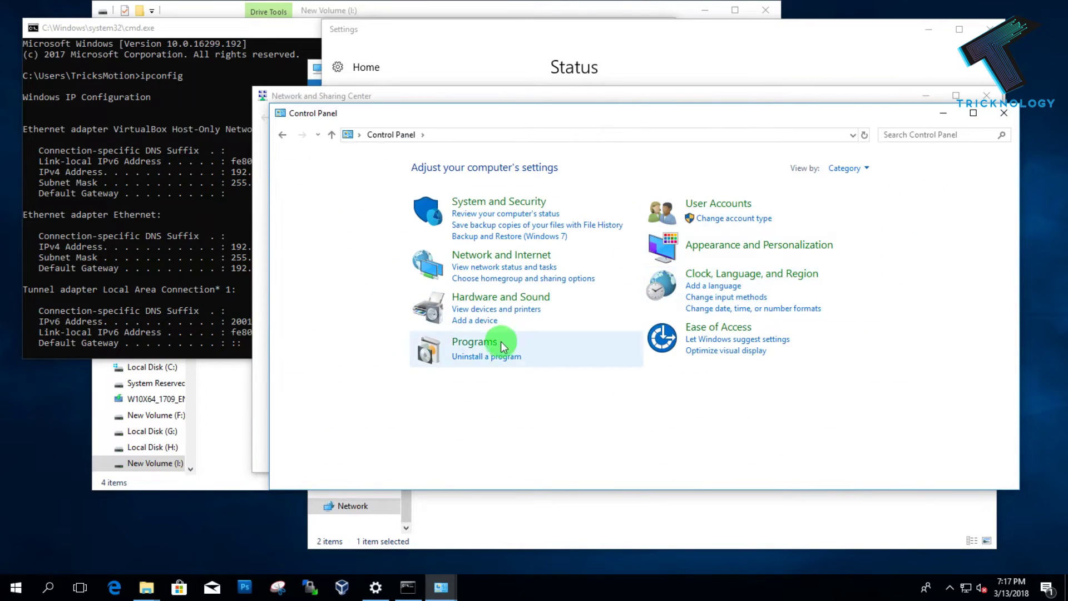
click(502, 254)
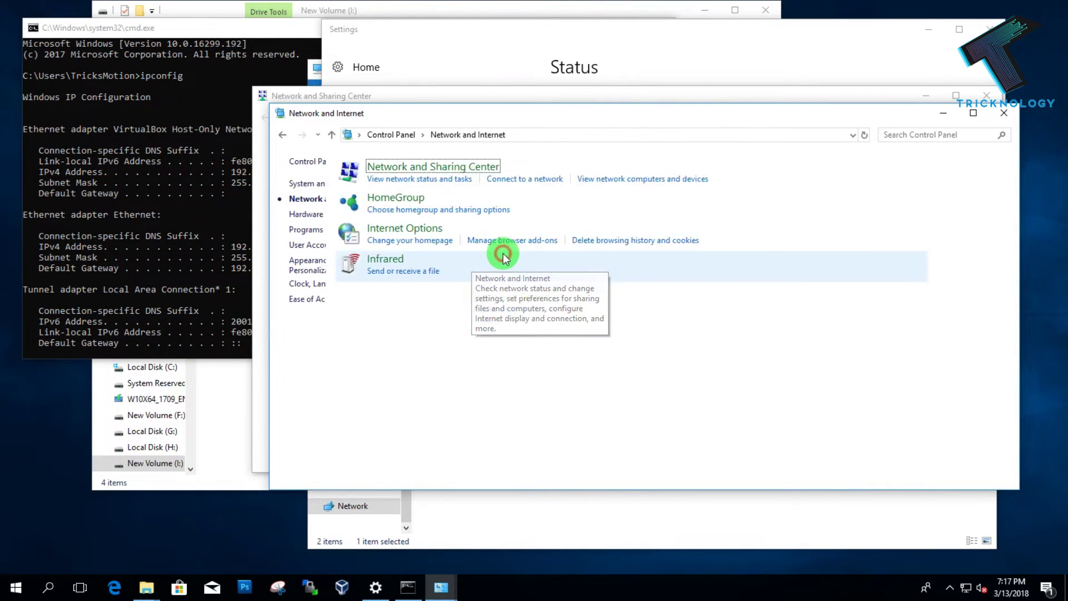
click(488, 168)
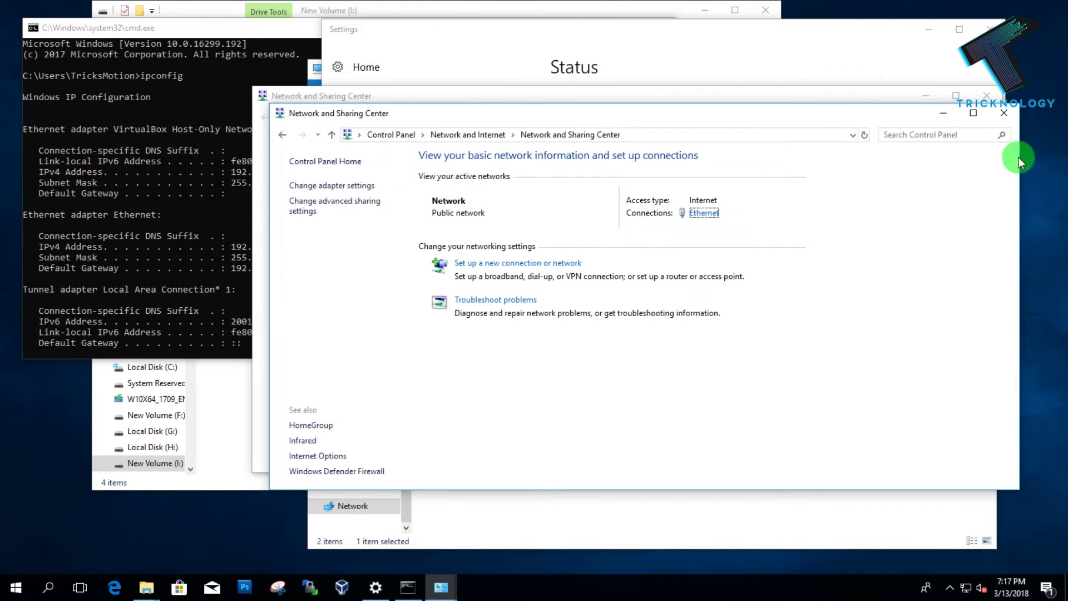
drag(812, 114, 707, 81)
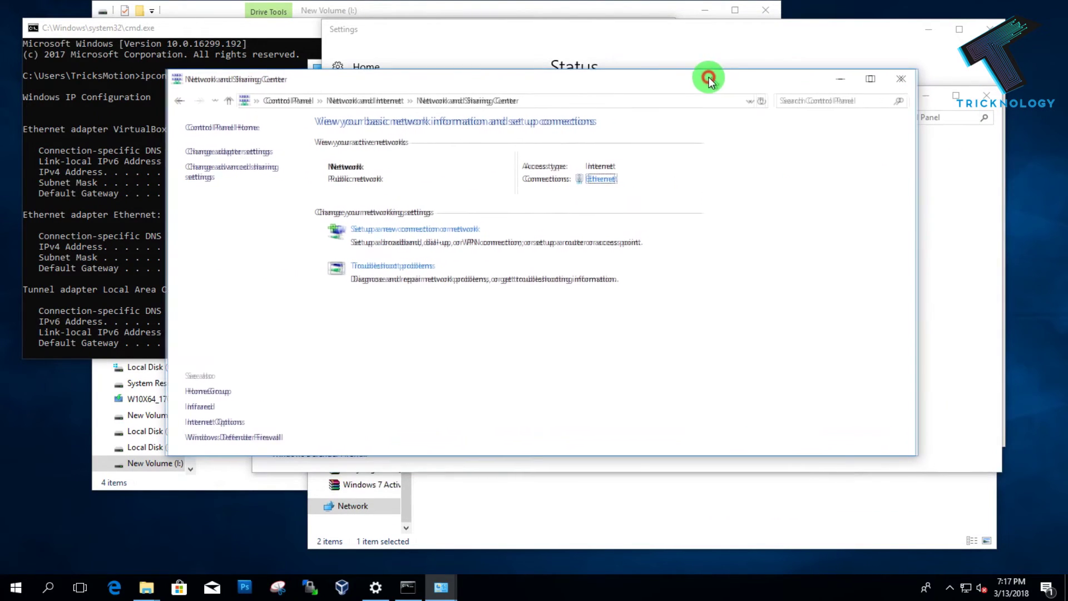
Turn off password protected sharing under All Networks and save the change.
click(214, 174)
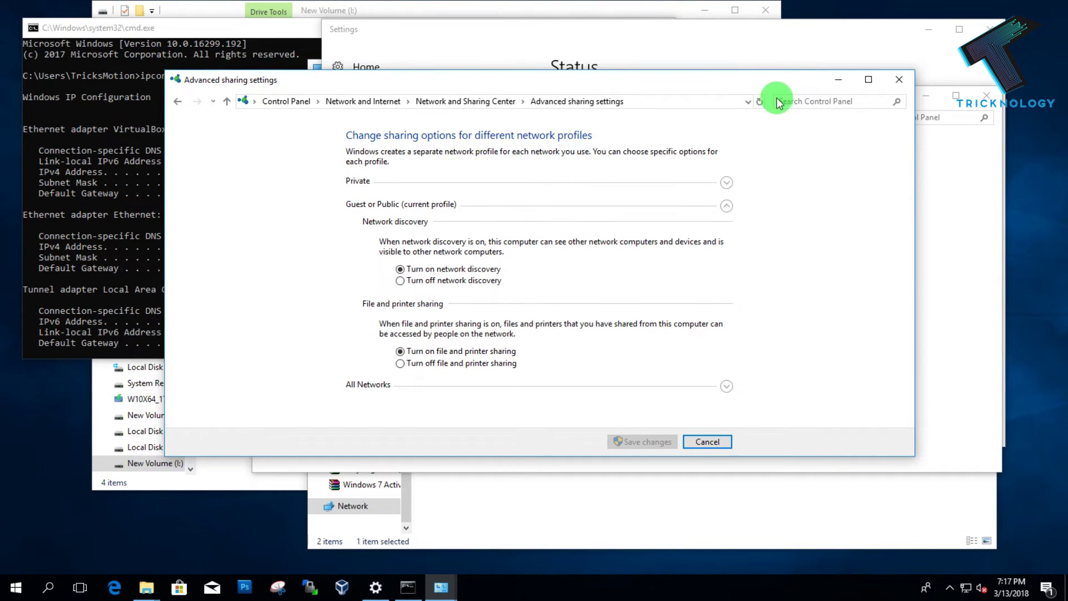
double_click(768, 83)
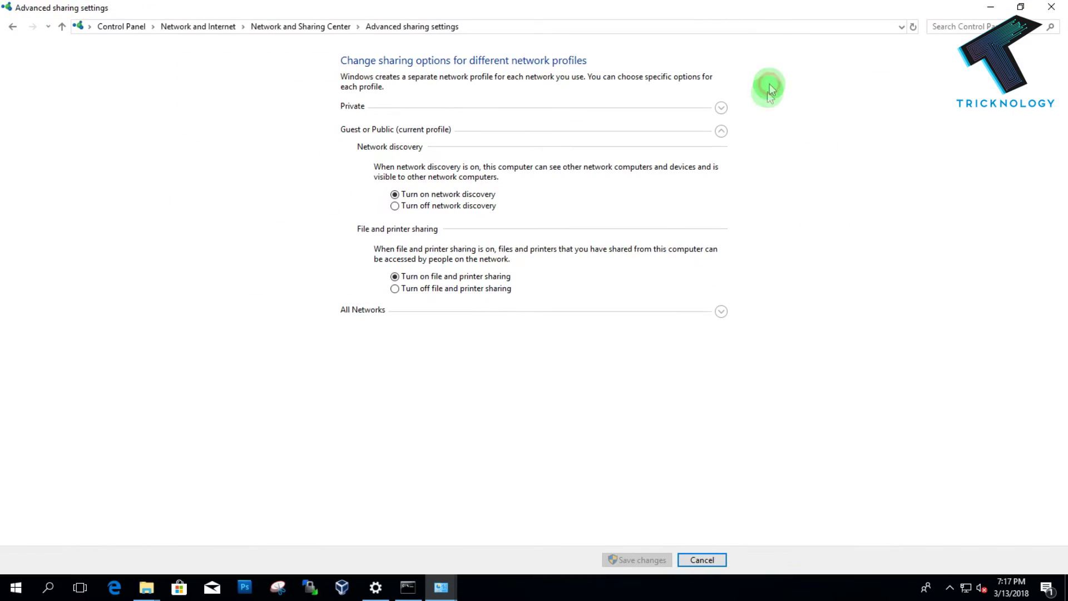
click(721, 313)
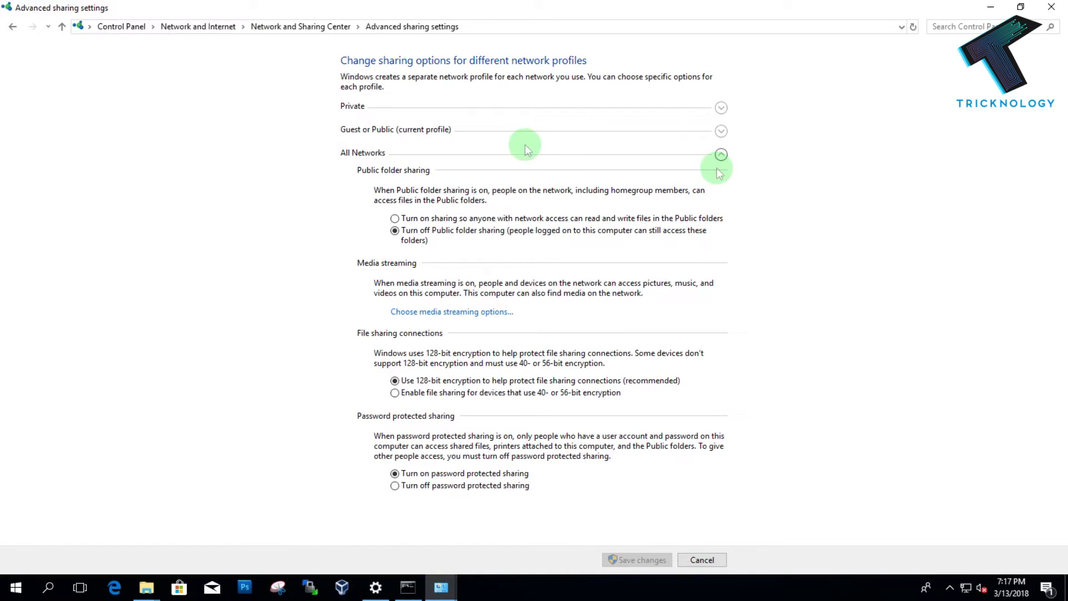
click(420, 489)
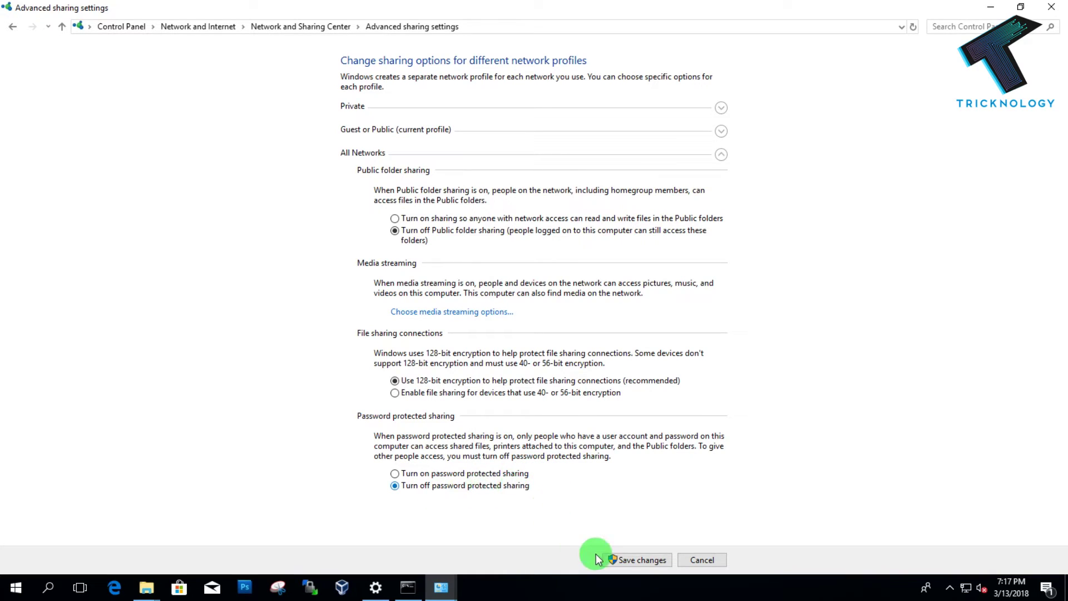
click(621, 559)
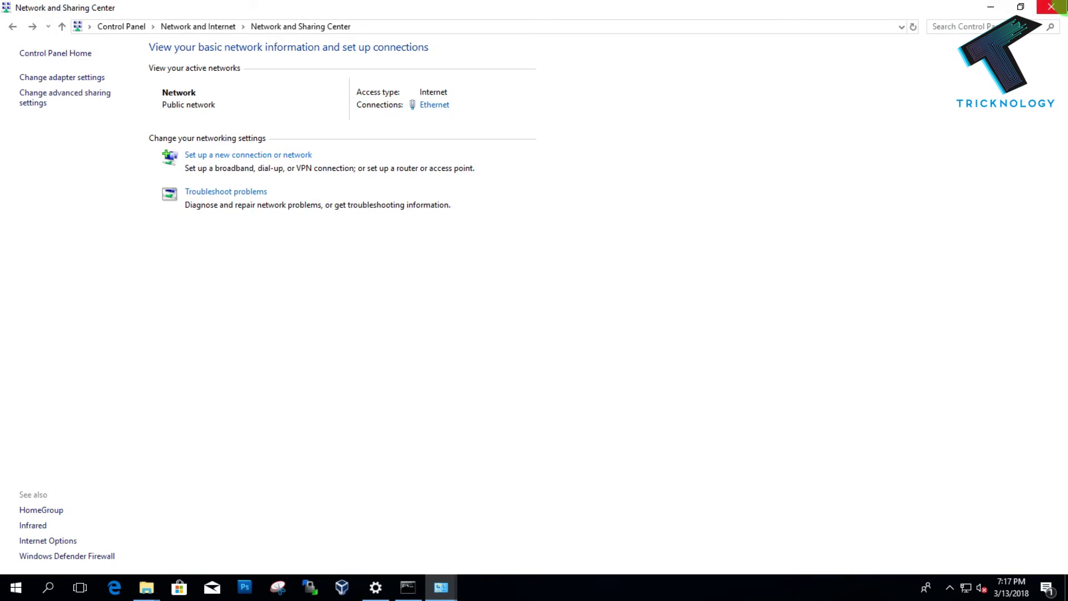
click(1020, 7)
Reopen \\192.168.0.102 via Run and open the Tricknology share, which shows empty with no password prompt.
click(240, 424)
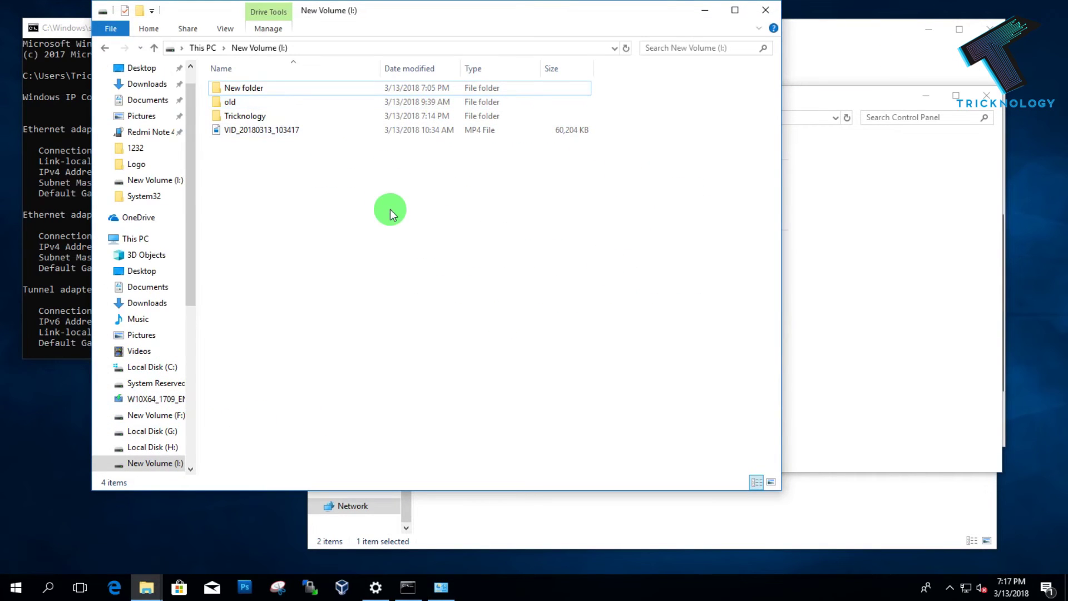
key(super+r)
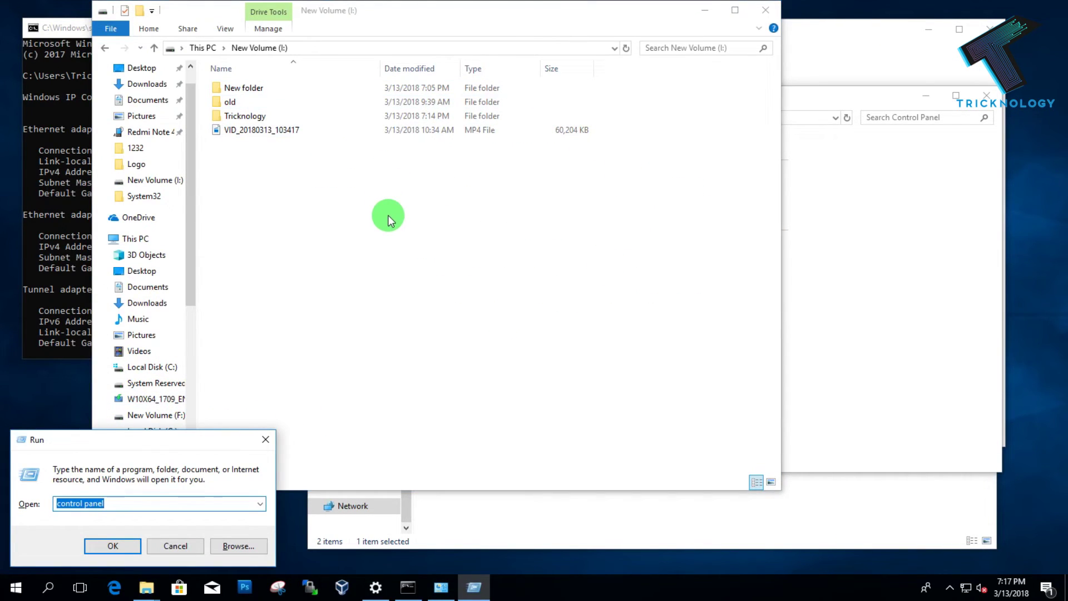
text(\17)
key(BackSpace)
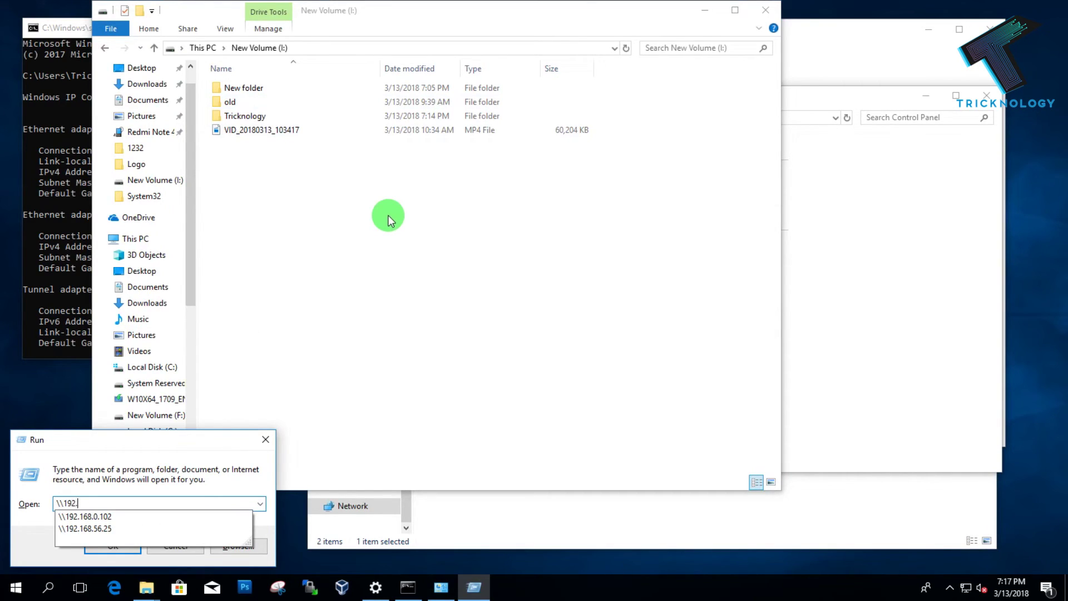
text(92.168.0.102)
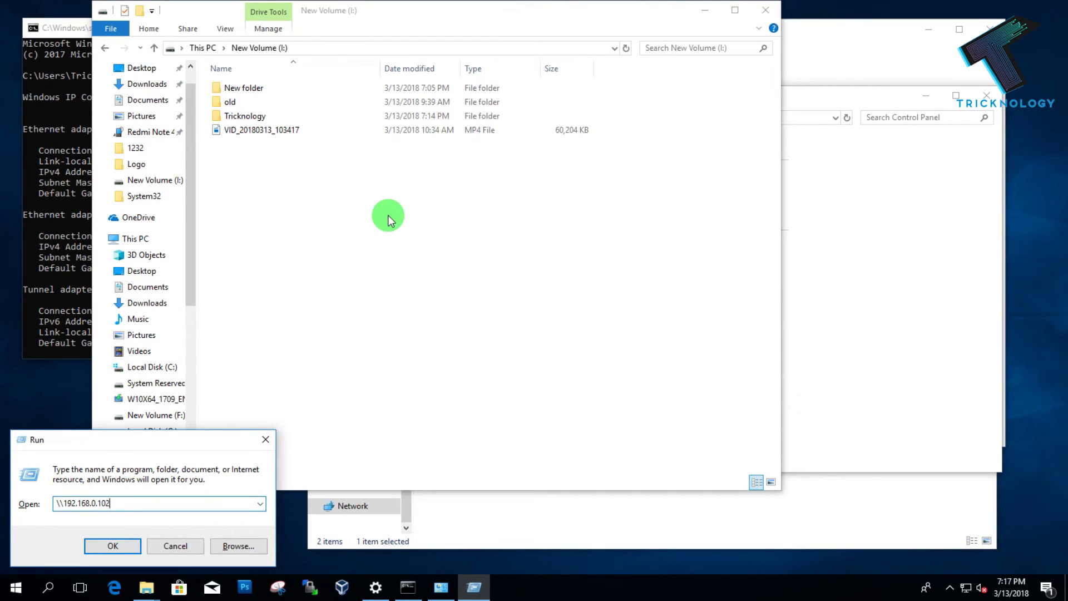
key(Return)
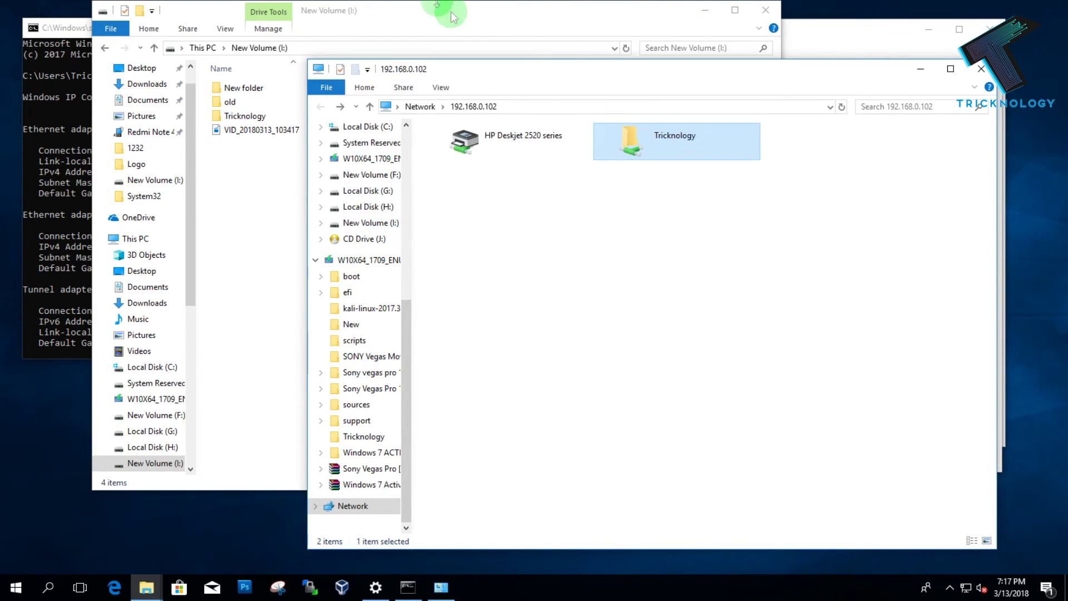
double_click(639, 155)
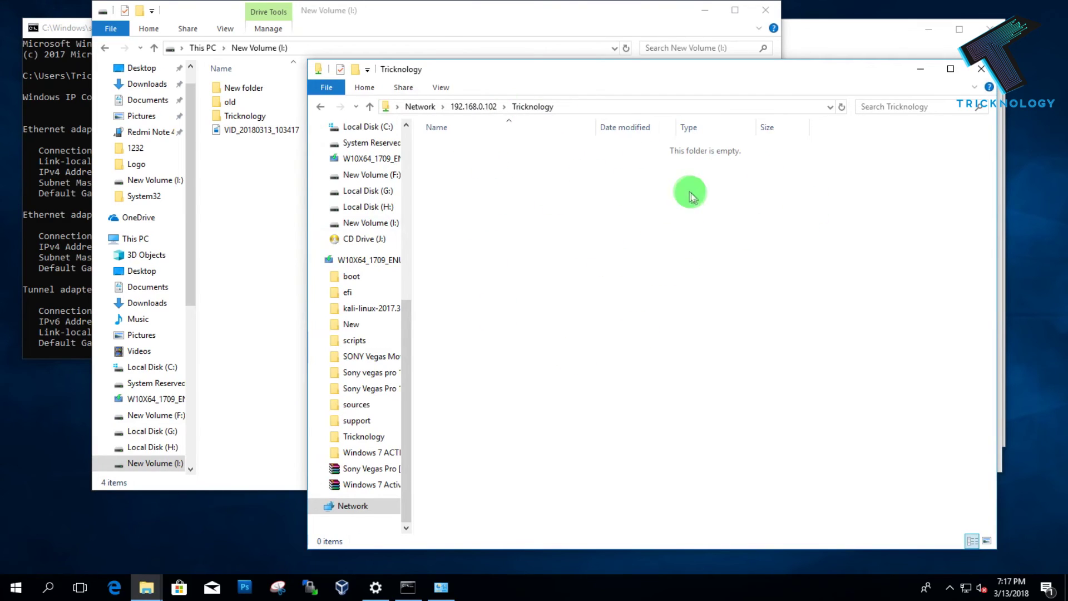